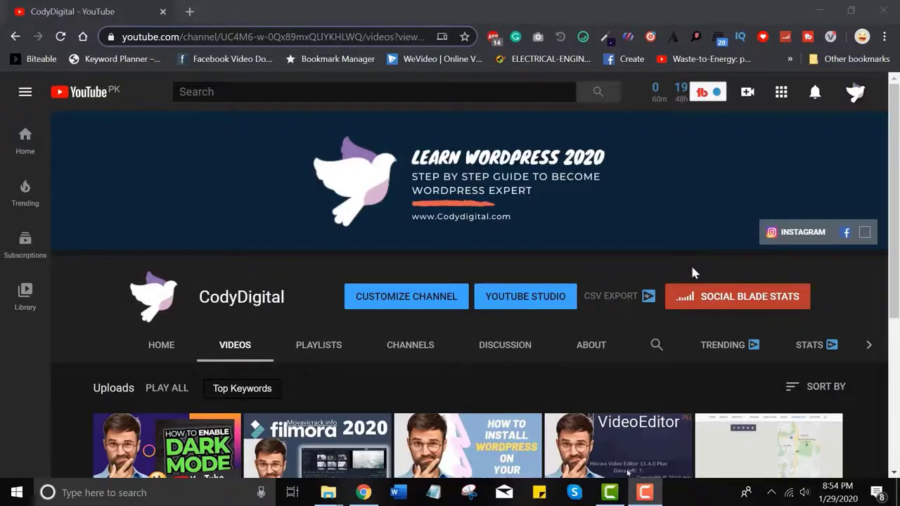
# Step: Search Google for 'xampp' in a new browser tab
pyautogui.click(190, 12)
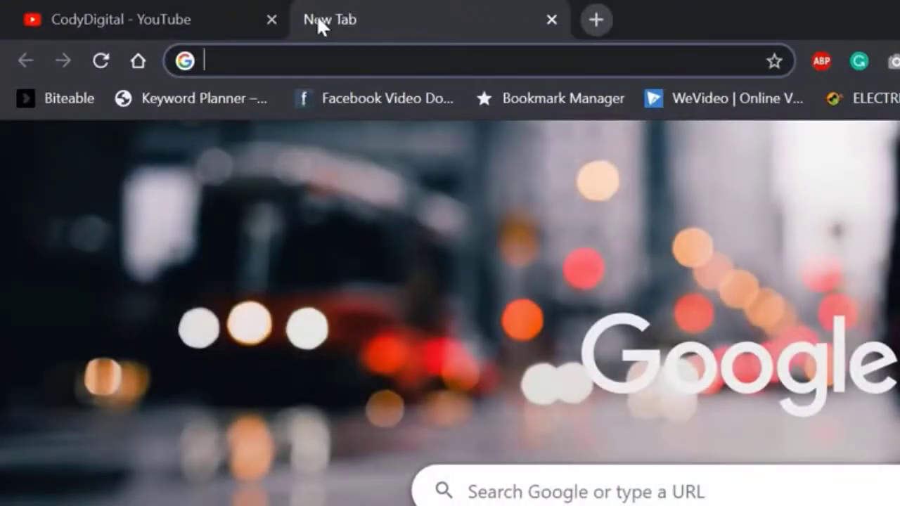
pyautogui.write('xampp')
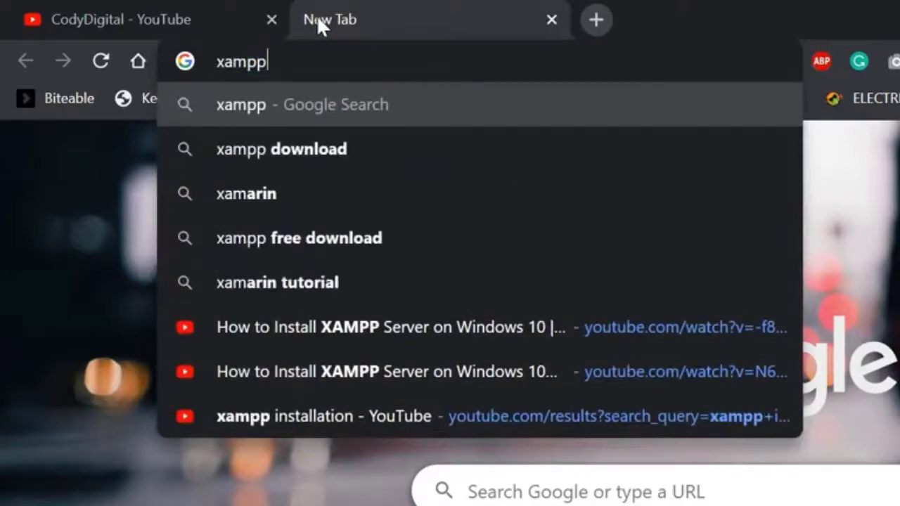
pyautogui.press('Return')
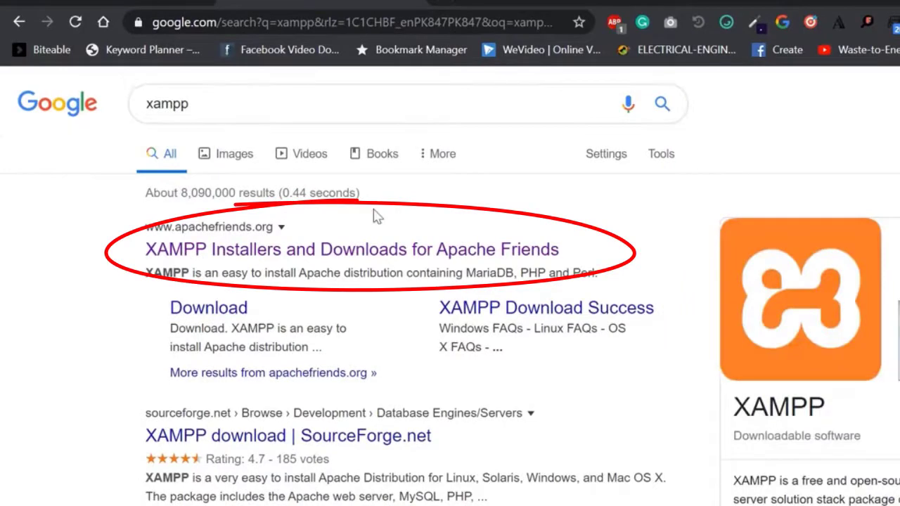
# Step: Open the Apache Friends site and request the XAMPP for Windows 7.4.1 download
pyautogui.click(319, 255)
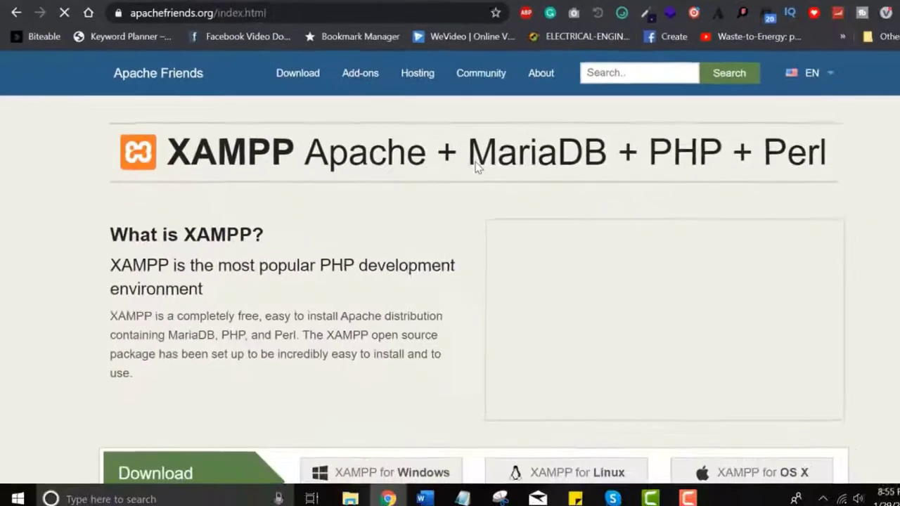
pyautogui.scroll(-1, 458, 159)
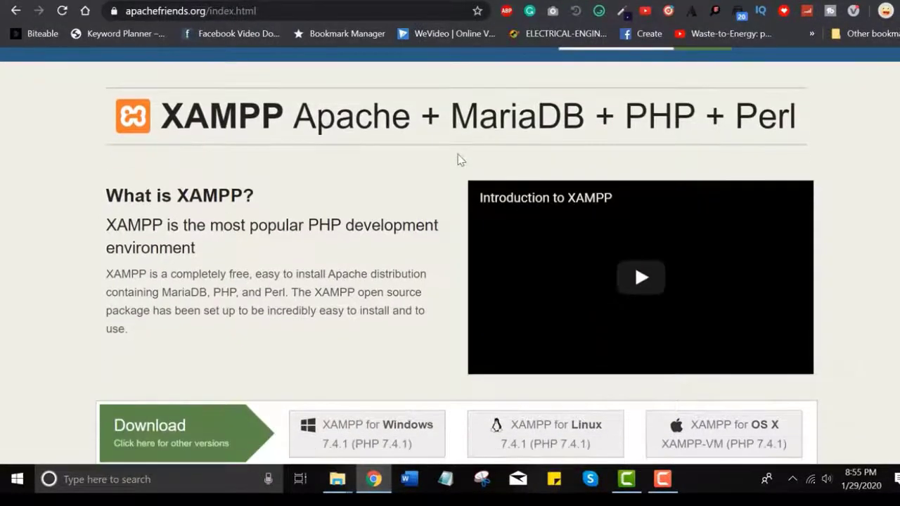
pyautogui.scroll(-2, 459, 159)
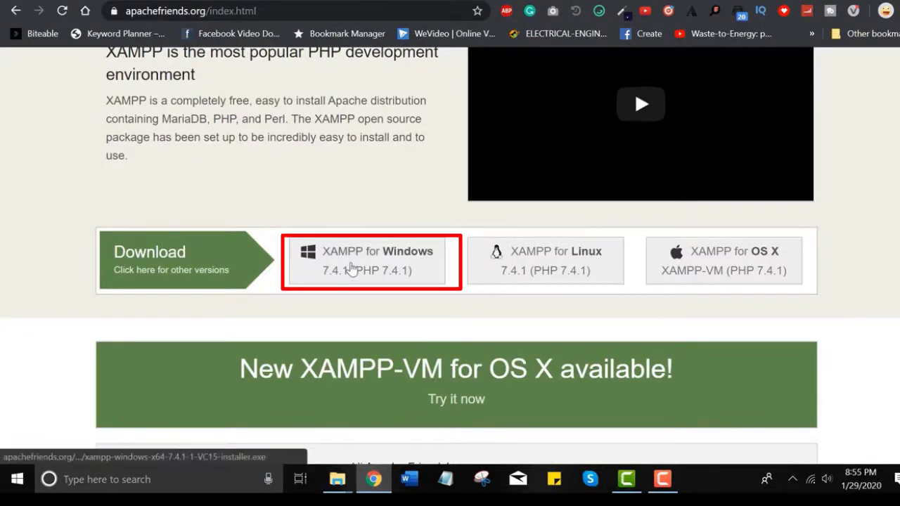
pyautogui.click(351, 267)
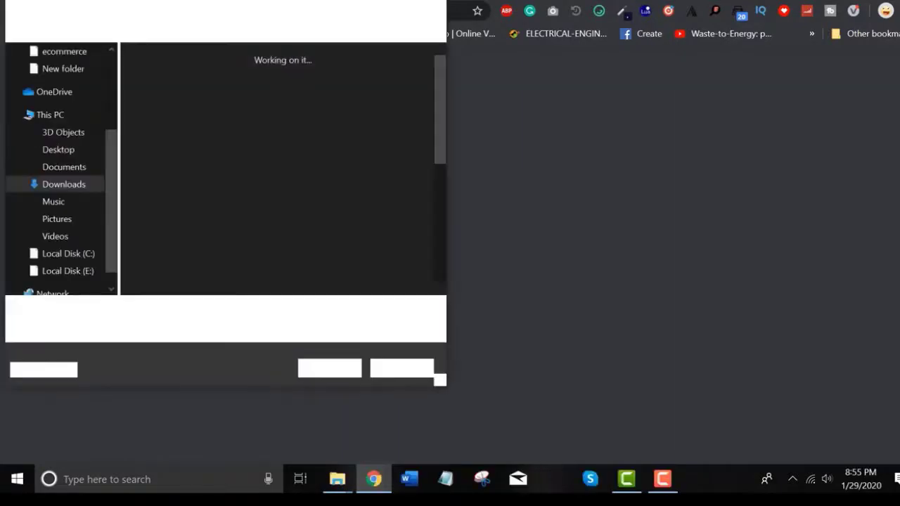
# Step: Save the XAMPP installer, then run the installer from E:\Softwares
pyautogui.click(330, 367)
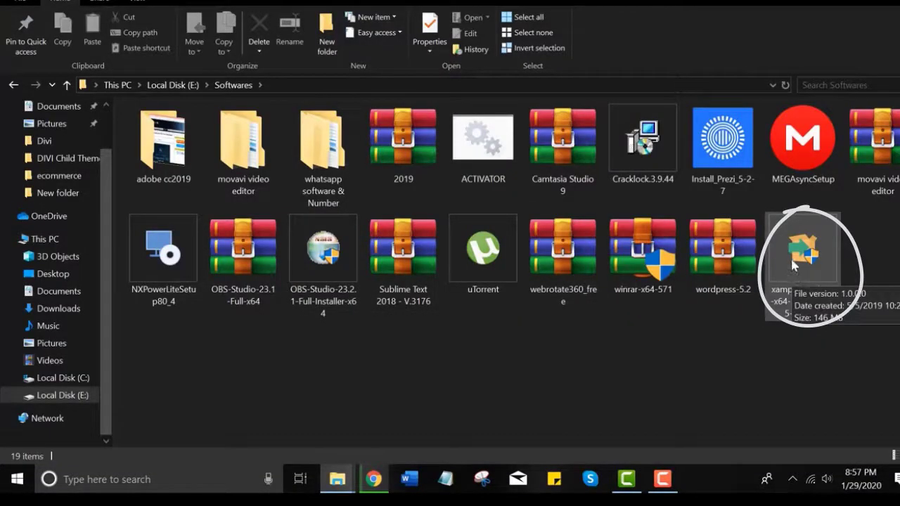
pyautogui.rightClick(792, 274)
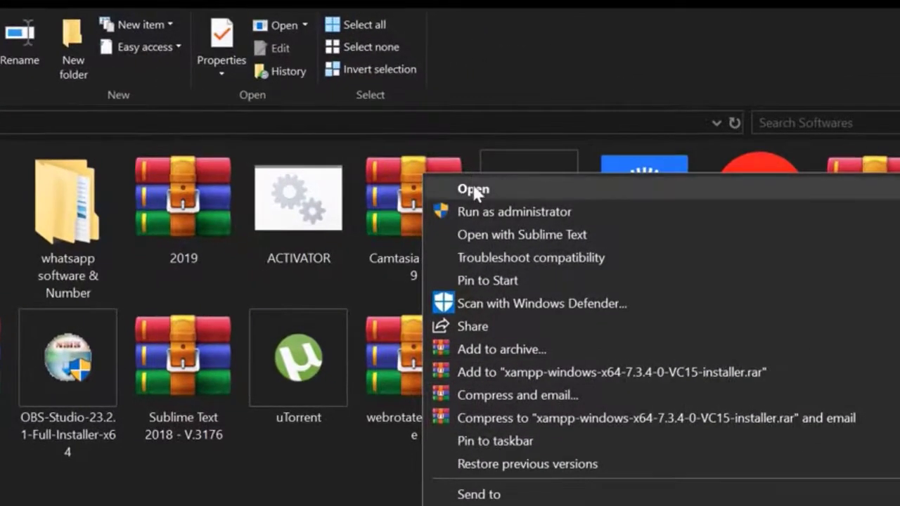
pyautogui.click(473, 190)
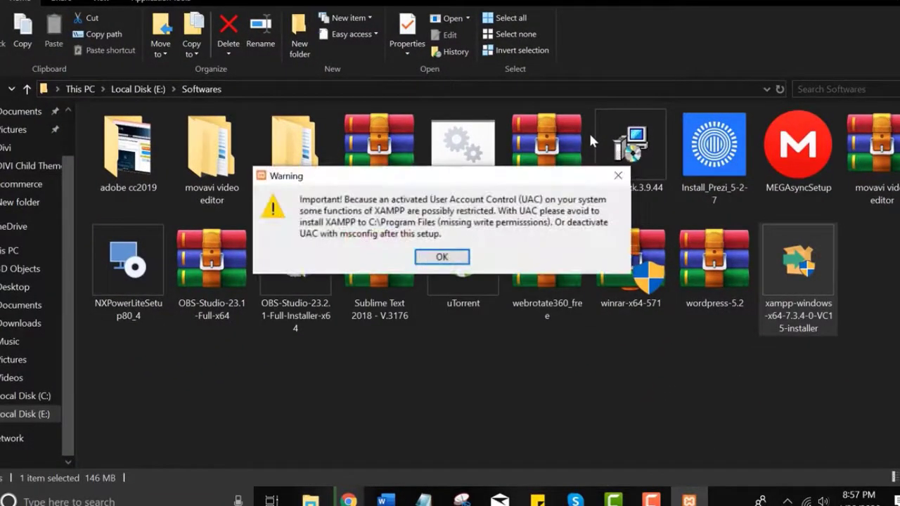
# Step: Dismiss the UAC warning, keep all components, and paste in the installation folder path
pyautogui.click(450, 257)
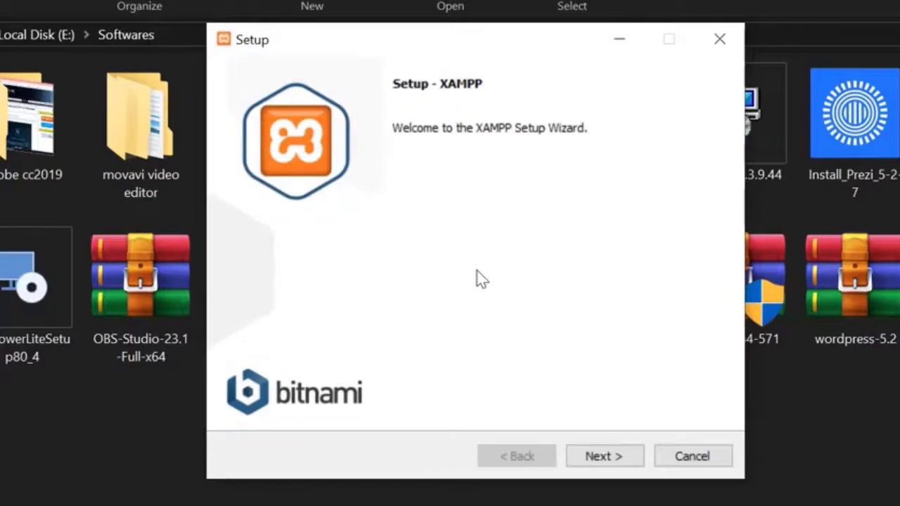
pyautogui.press('Return')
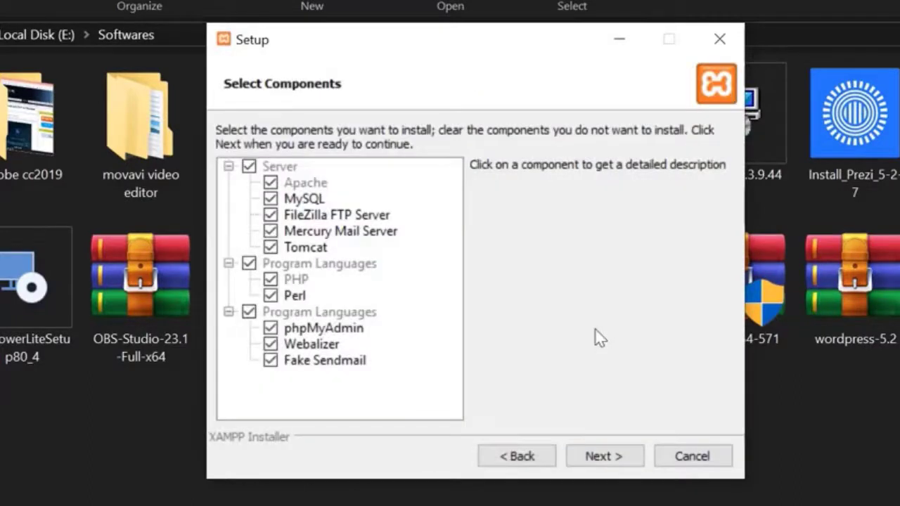
pyautogui.click(595, 453)
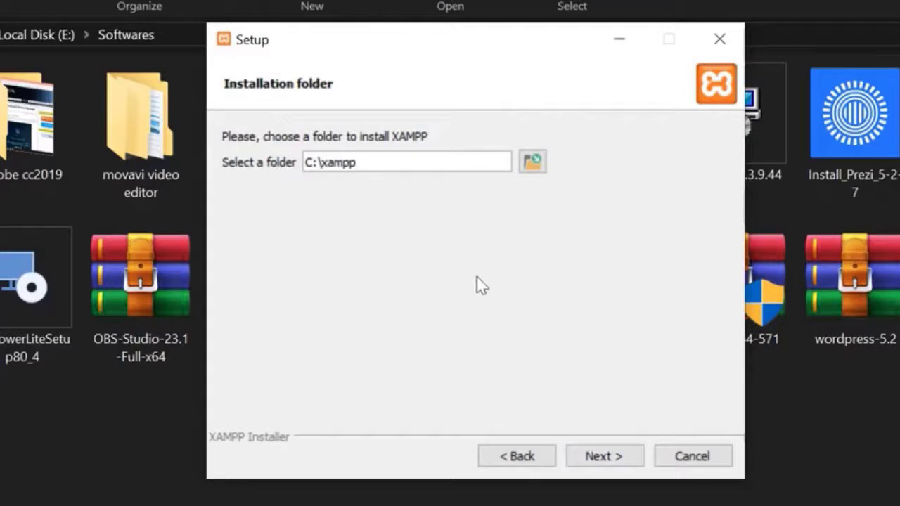
pyautogui.hotkey('ctrl', 'a')
pyautogui.write('C:\\Users\\zbook\\Downloads')
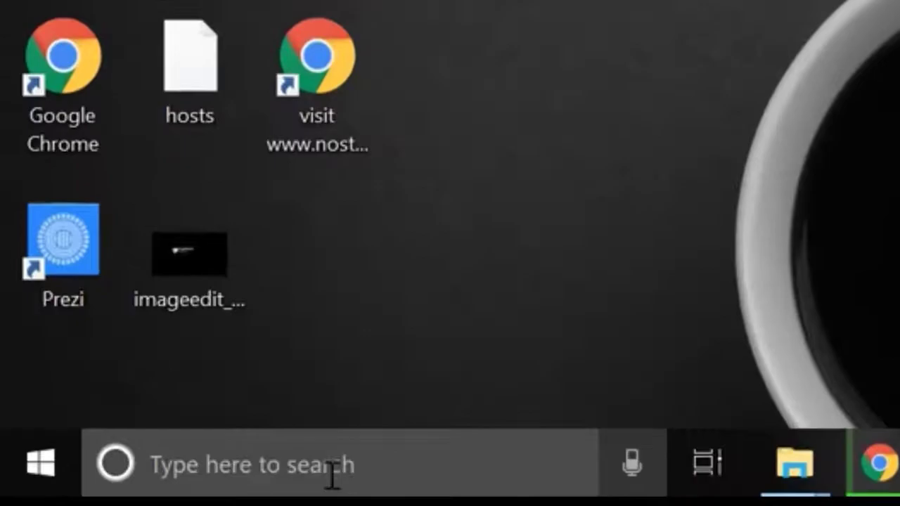
pyautogui.click(332, 472)
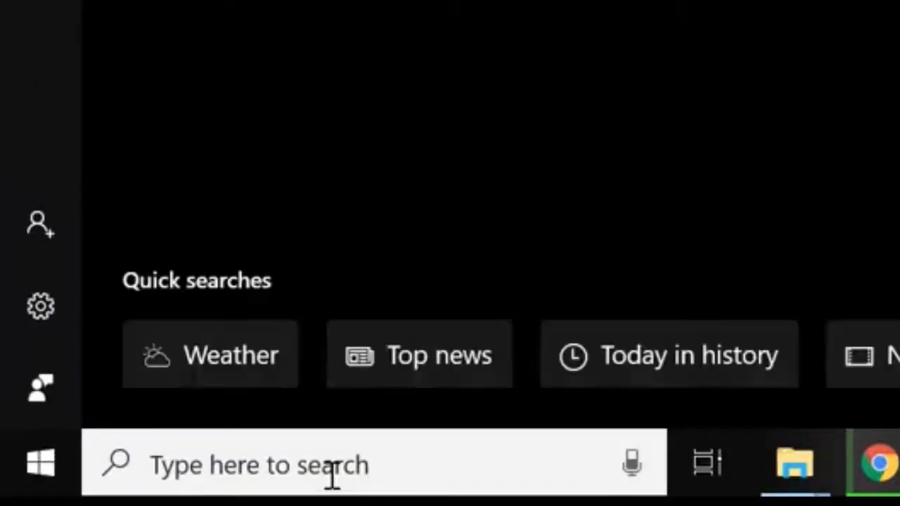
# Step: Launch XAMPP Control Panel and start Apache (ports 80, 443) and MySQL (port 3306)
pyautogui.write('xampp')
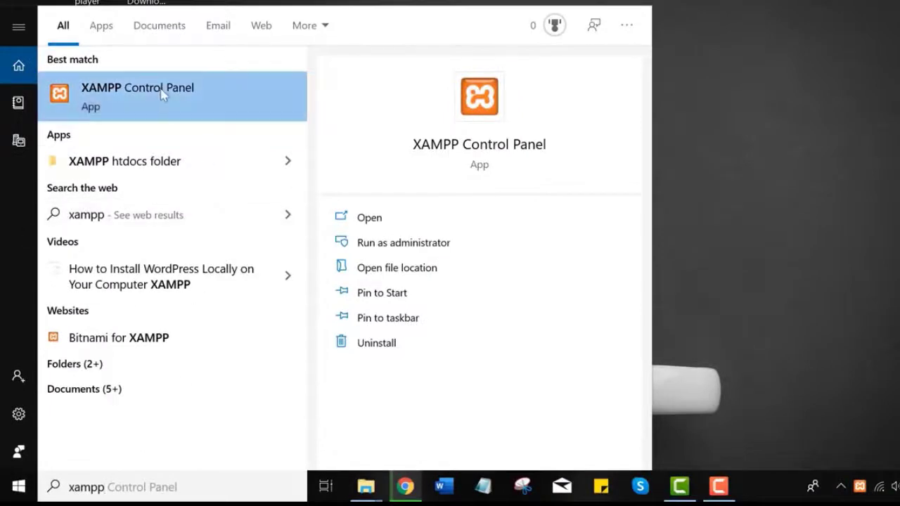
pyautogui.click(162, 95)
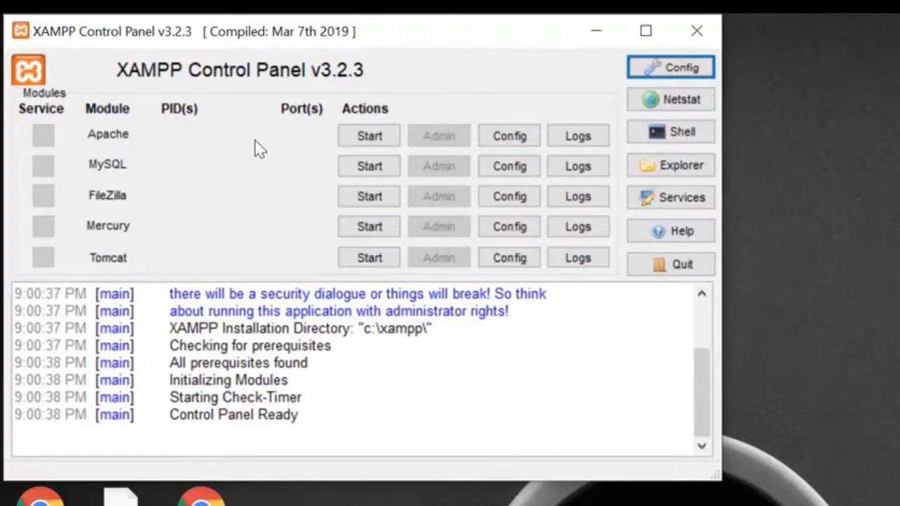
pyautogui.click(369, 136)
pyautogui.click(368, 165)
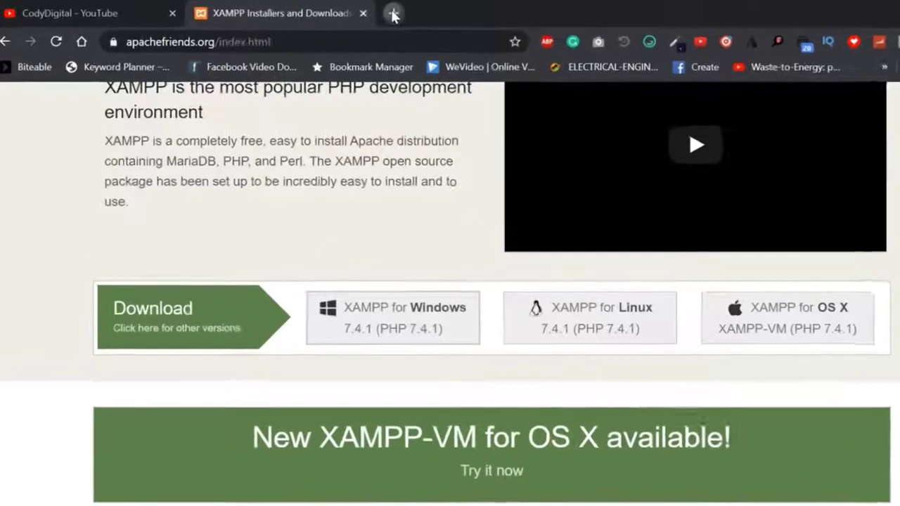
pyautogui.click(392, 12)
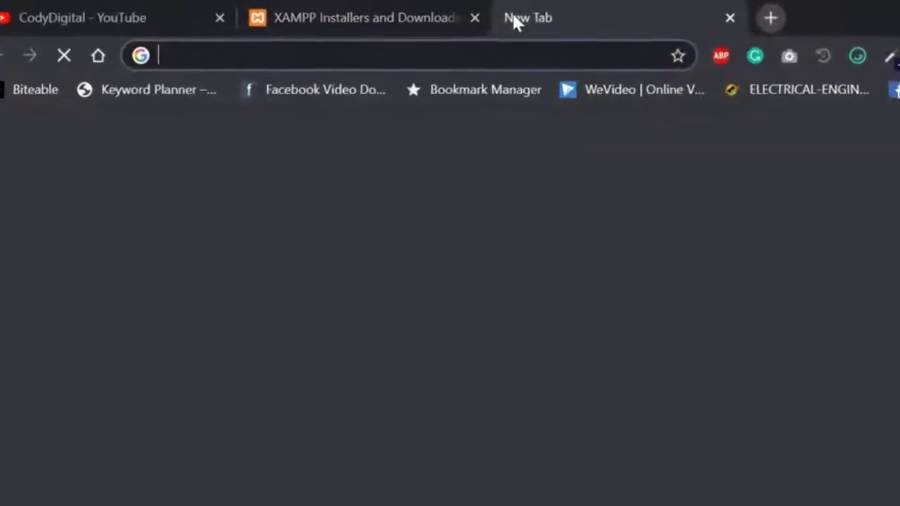
# Step: Load localhost/phpmyadmin, then open the Cody WordPress site at localhost/cody and scroll through it
pyautogui.write('localhost/php')
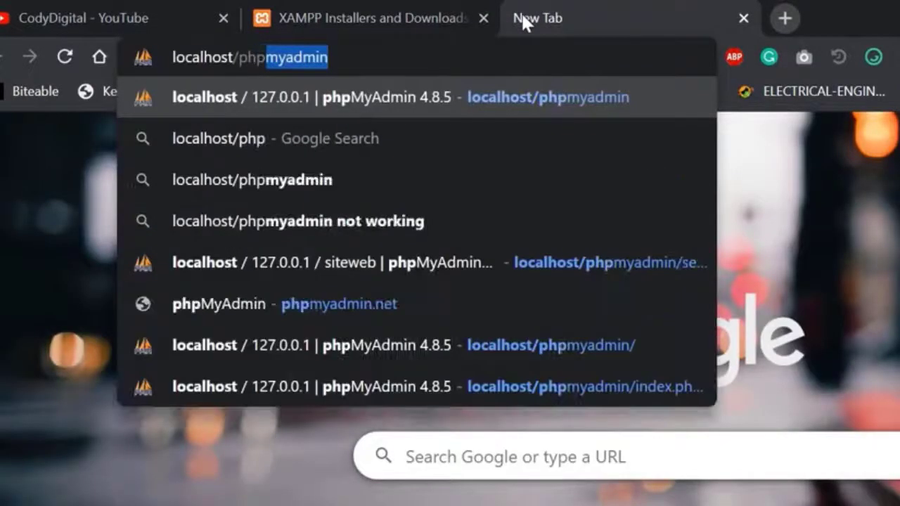
pyautogui.press('Return')
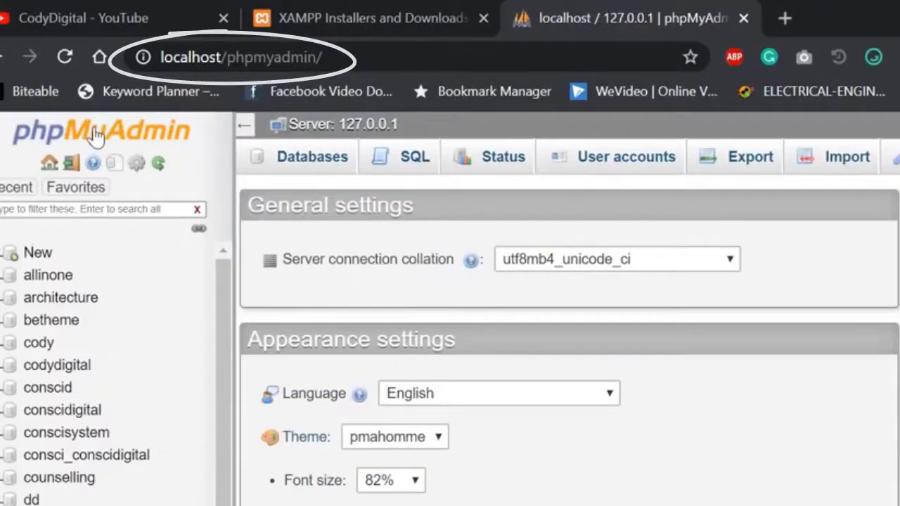
pyautogui.doubleClick(283, 58)
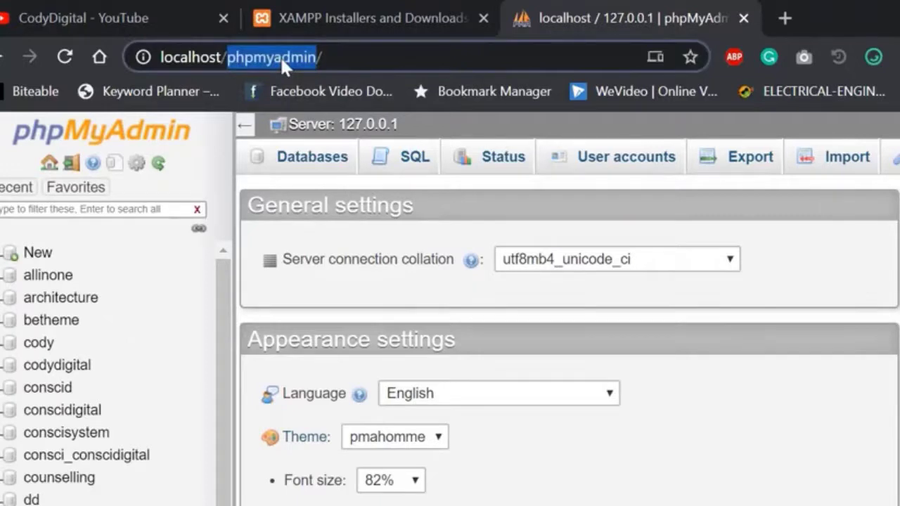
pyautogui.write('cody')
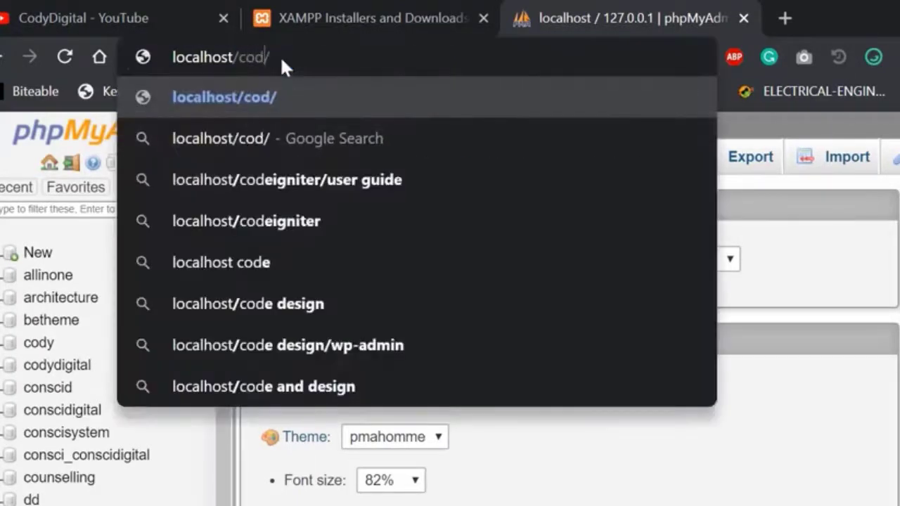
pyautogui.press('Return')
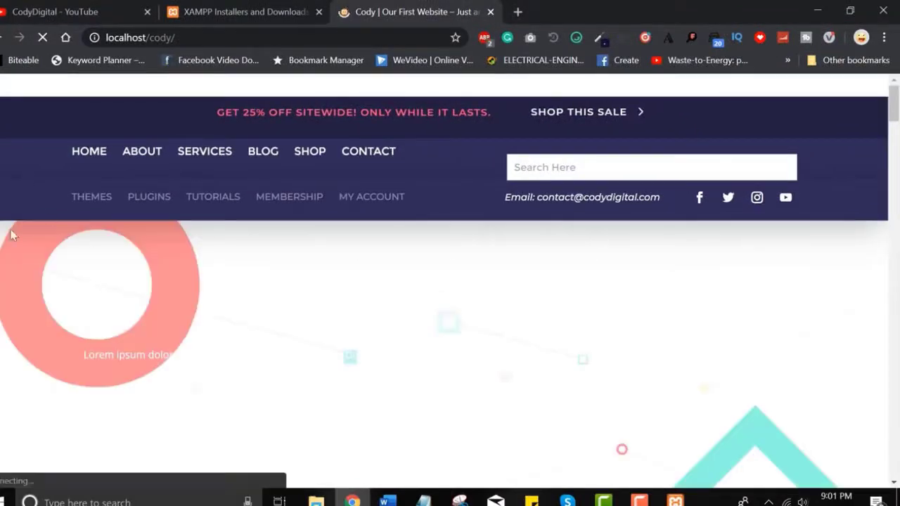
pyautogui.scroll(-10, 225, 283)
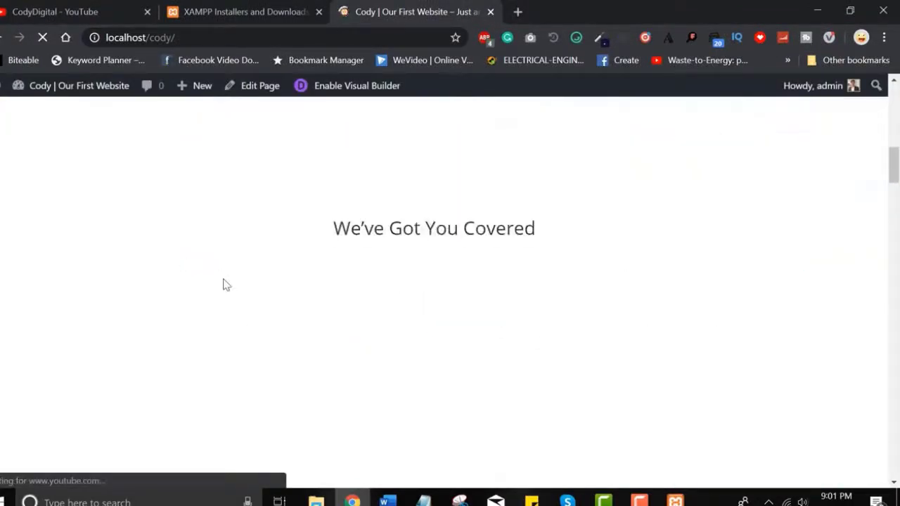
pyautogui.scroll(-15, 225, 285)
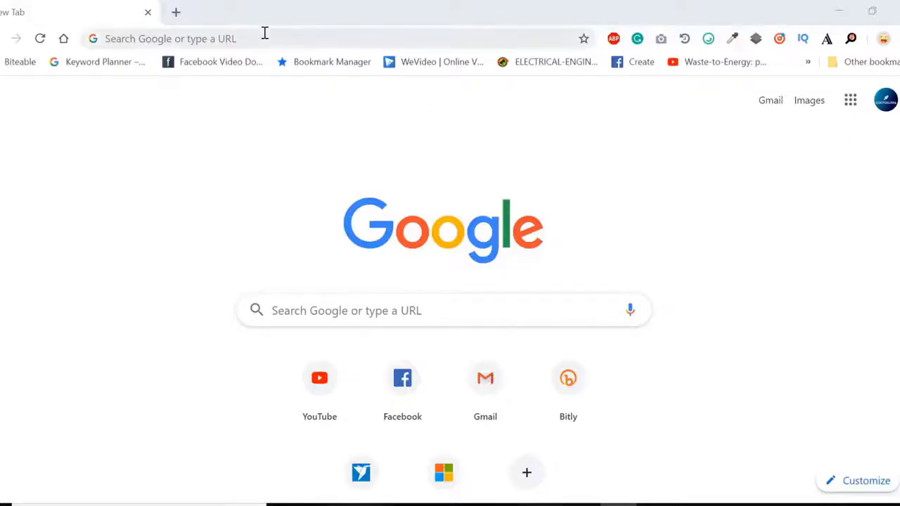
# Step: Go to wordpress.org and browse its homepage, briefly checking its technology list
pyautogui.click(263, 32)
pyautogui.write('word')
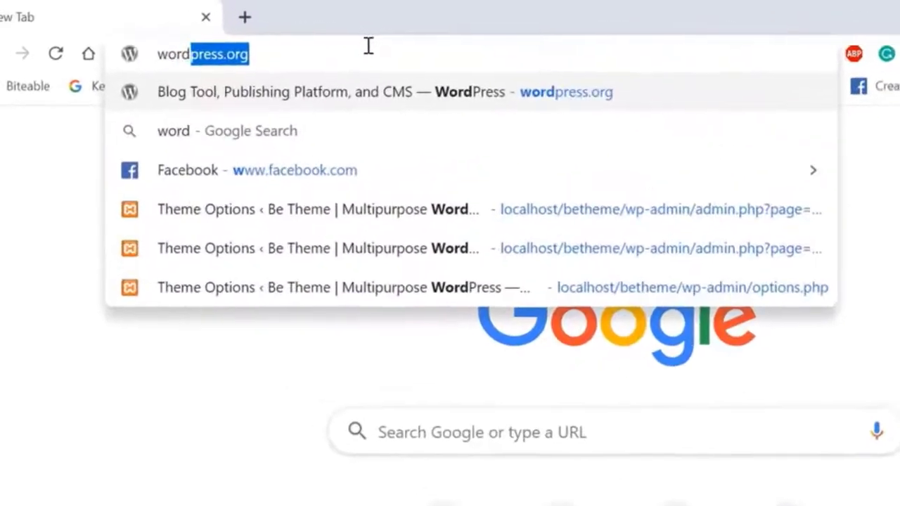
pyautogui.press('Return')
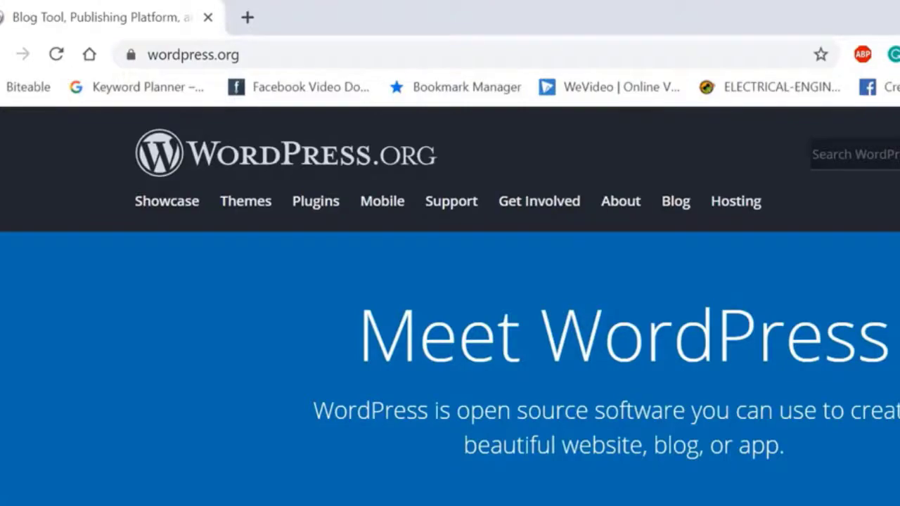
pyautogui.scroll(-10, 450, 351)
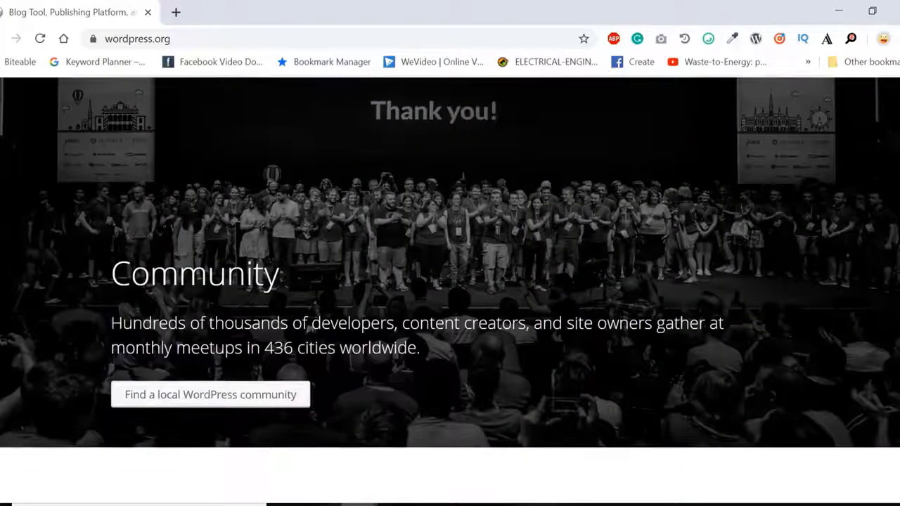
pyautogui.scroll(-5, 660, 303)
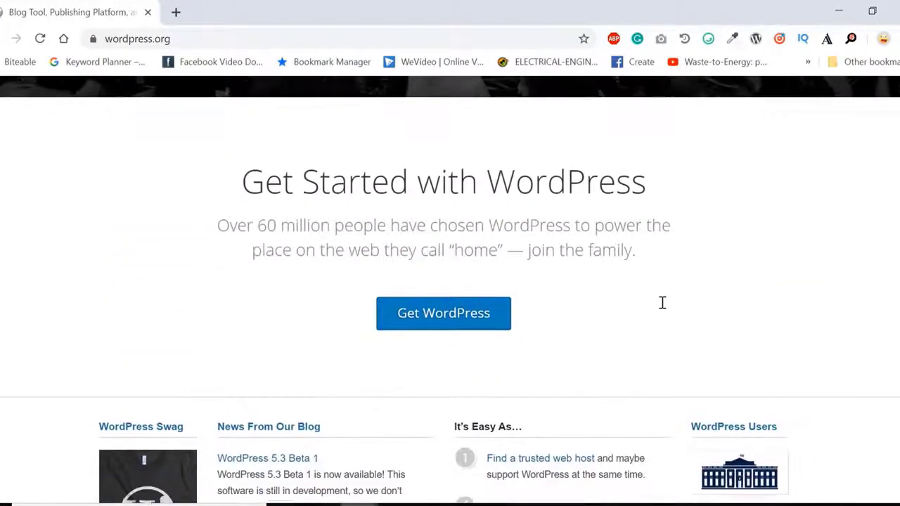
pyautogui.scroll(-1, 661, 303)
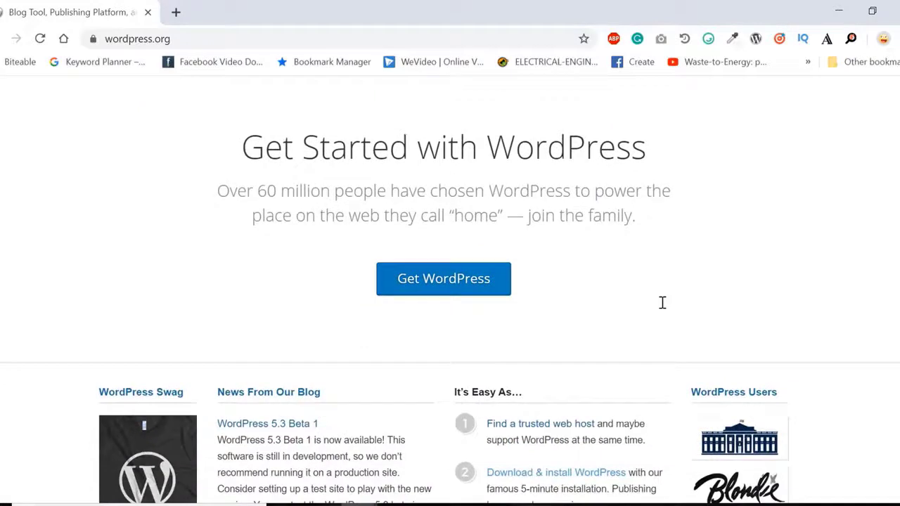
pyautogui.click(756, 40)
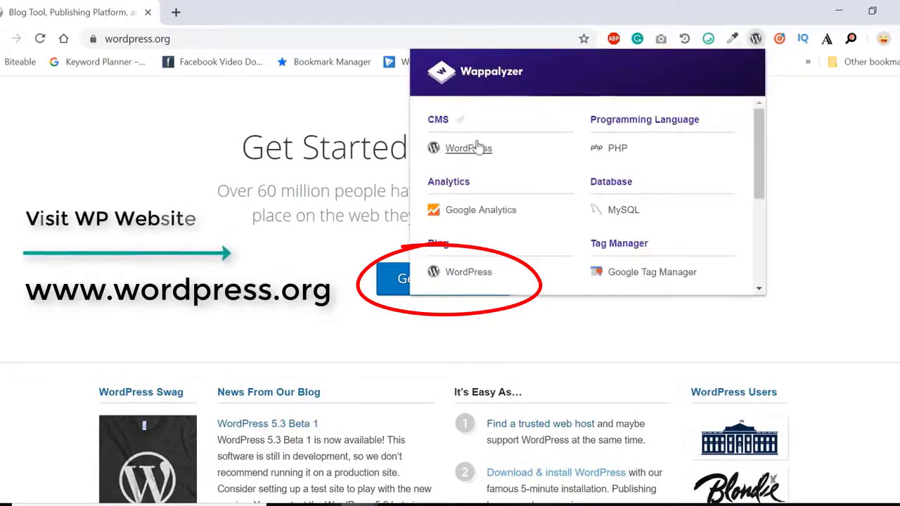
pyautogui.click(342, 173)
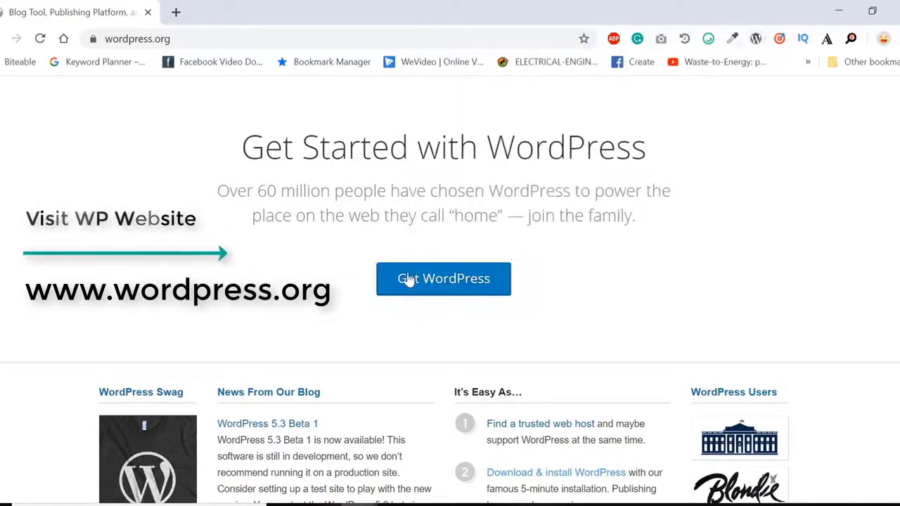
# Step: Download and save the wordpress-5.7.1 zip from the Get WordPress page
pyautogui.click(425, 288)
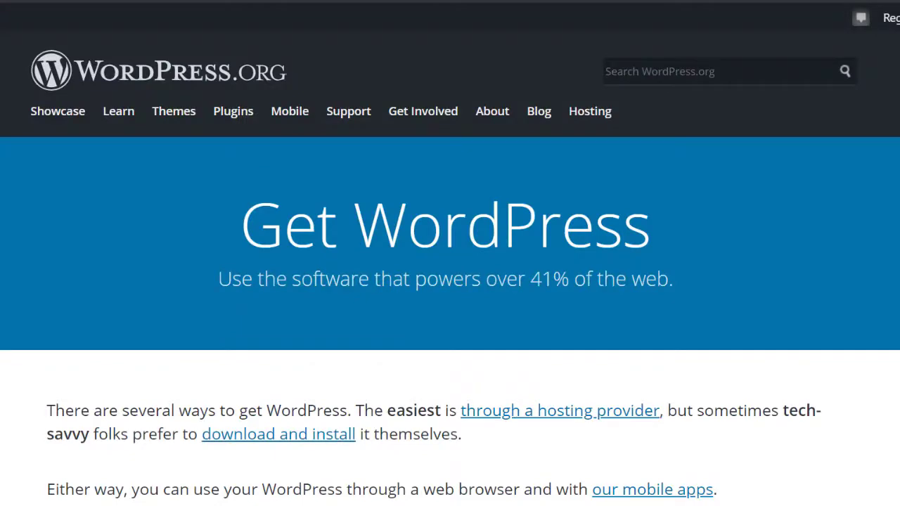
pyautogui.scroll(-9, 450, 267)
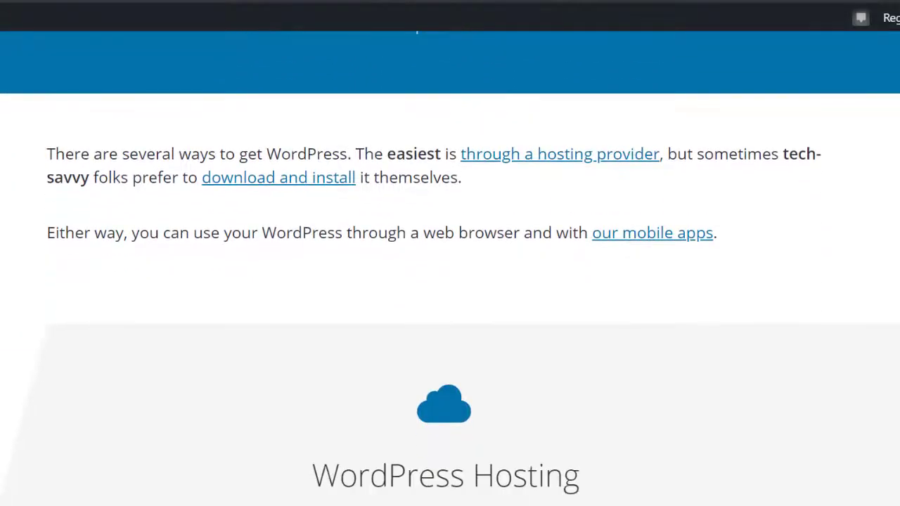
pyautogui.scroll(-6, 450, 267)
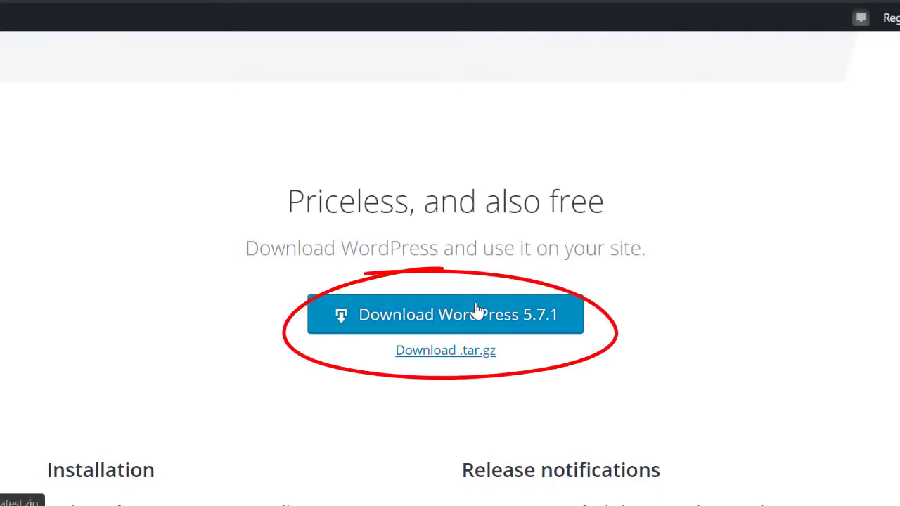
pyautogui.tripleClick(498, 251)
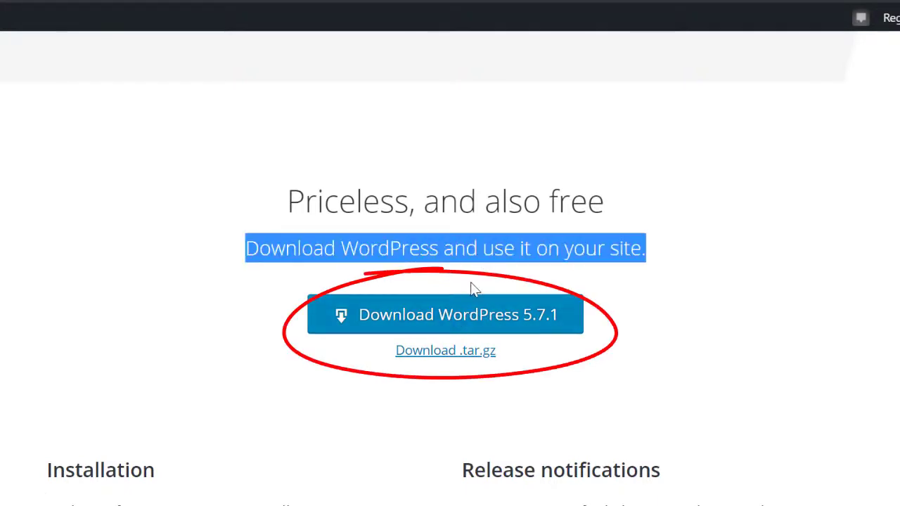
pyautogui.click(455, 313)
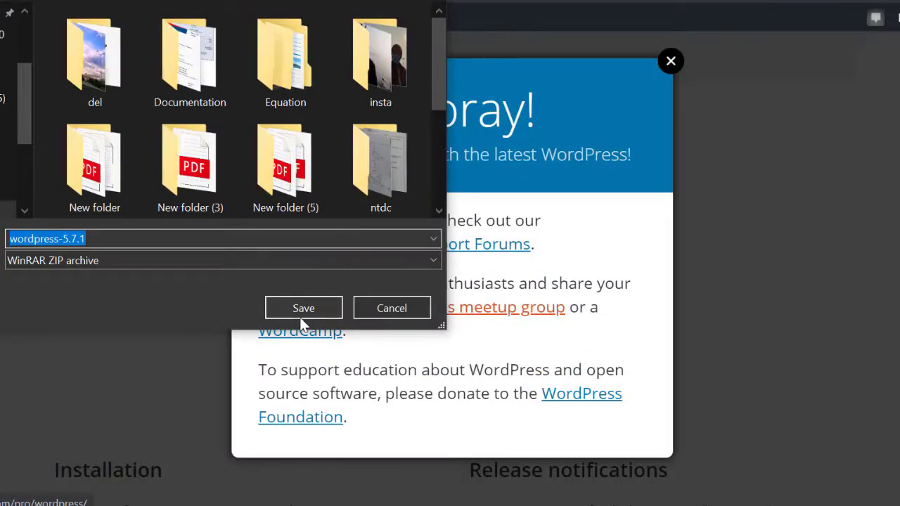
pyautogui.click(307, 311)
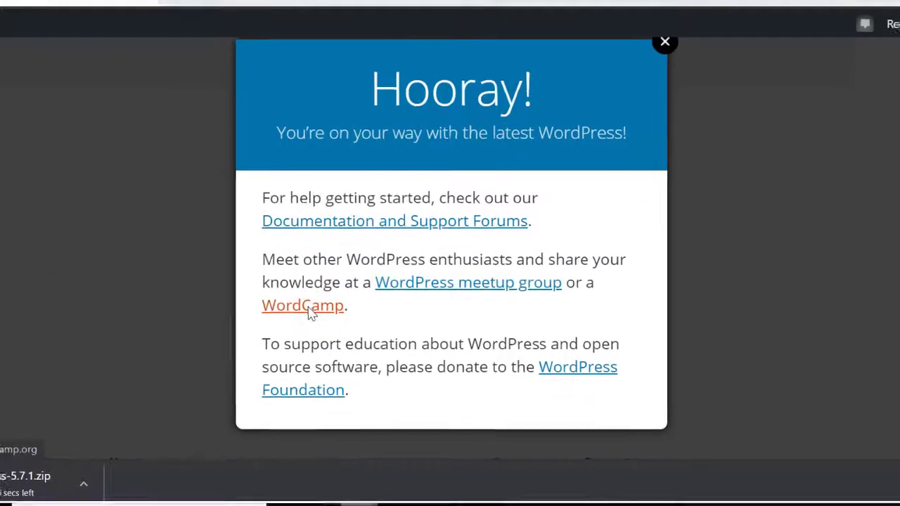
pyautogui.press('super')
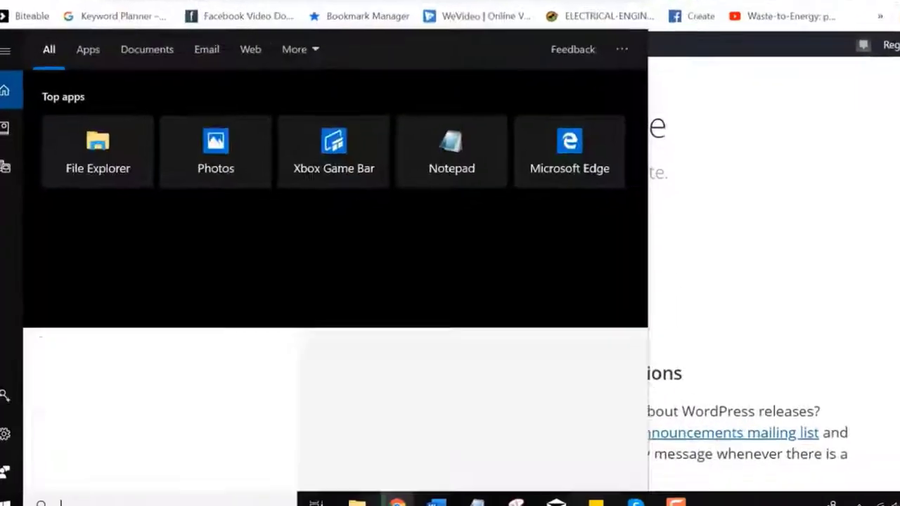
pyautogui.write('x')
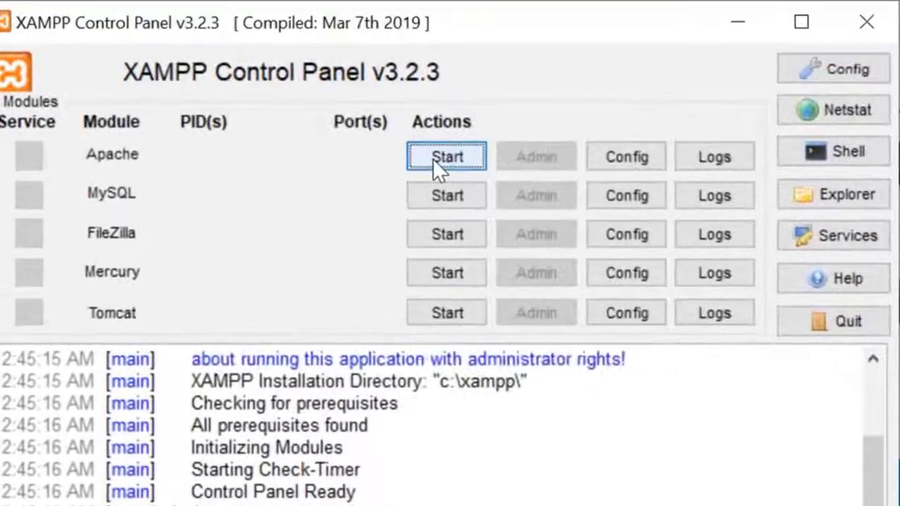
# Step: Start Apache and MySQL again, minimize the control panel, and browse Local Disk (C:)
pyautogui.click(445, 156)
pyautogui.click(442, 196)
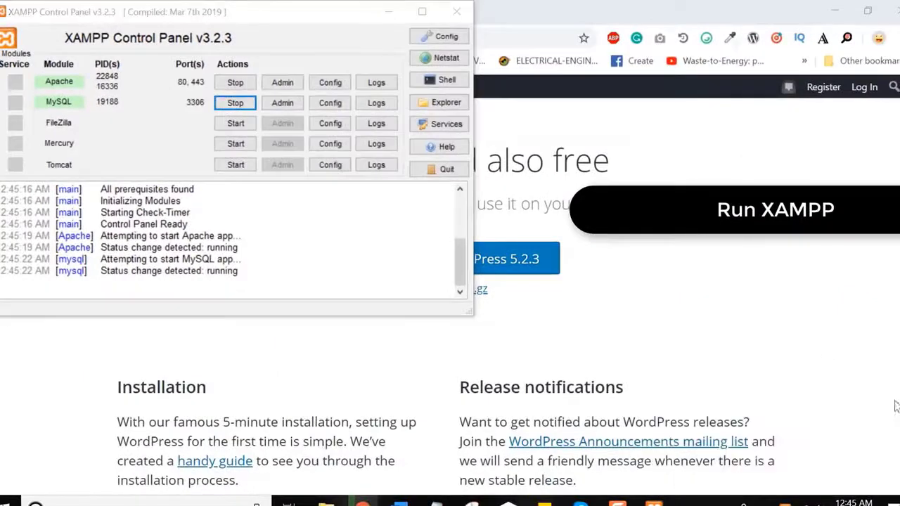
pyautogui.click(391, 18)
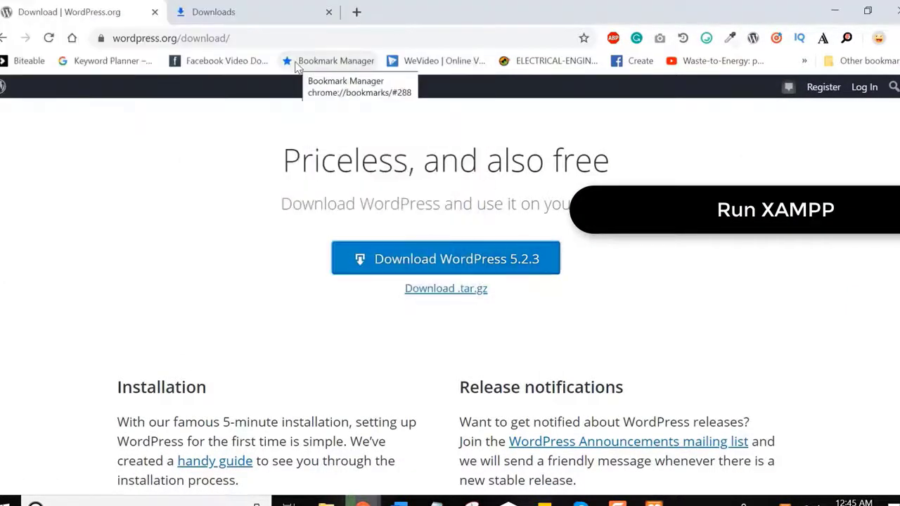
pyautogui.click(326, 503)
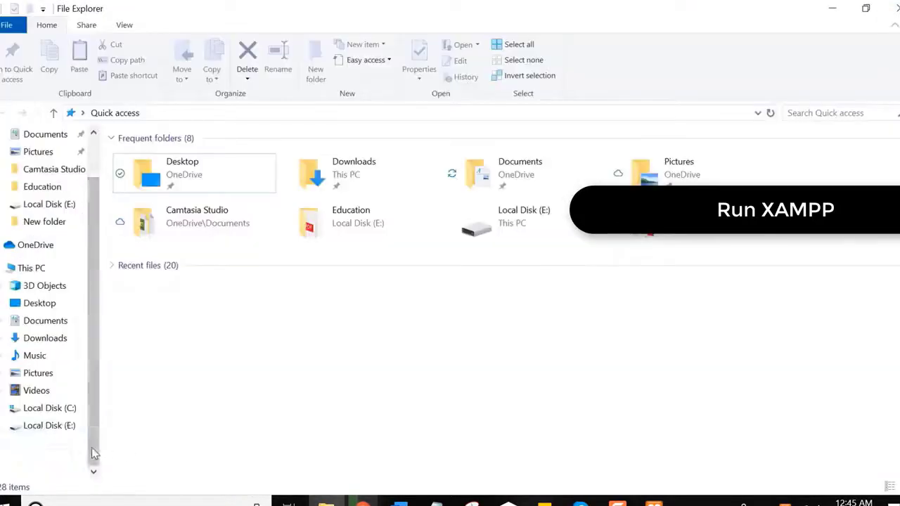
pyautogui.click(50, 408)
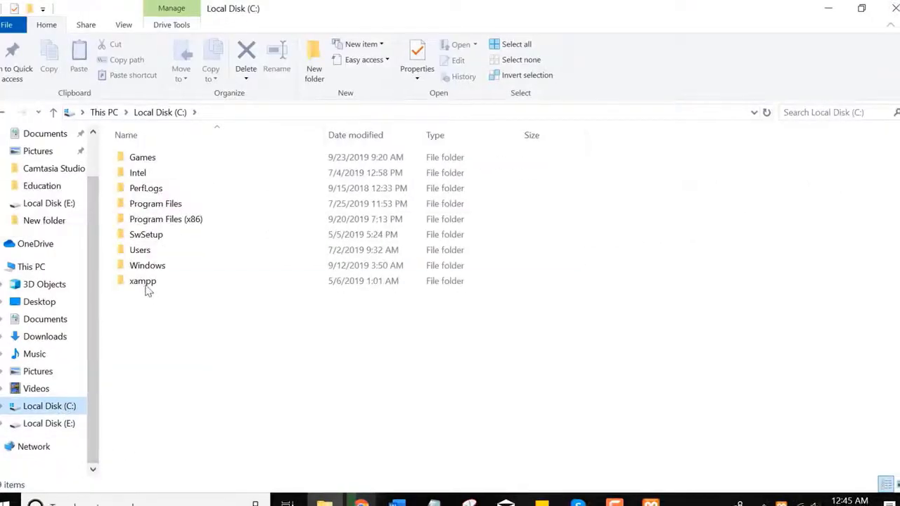
# Step: Navigate into the C:\xampp\htdocs folder
pyautogui.click(152, 285)
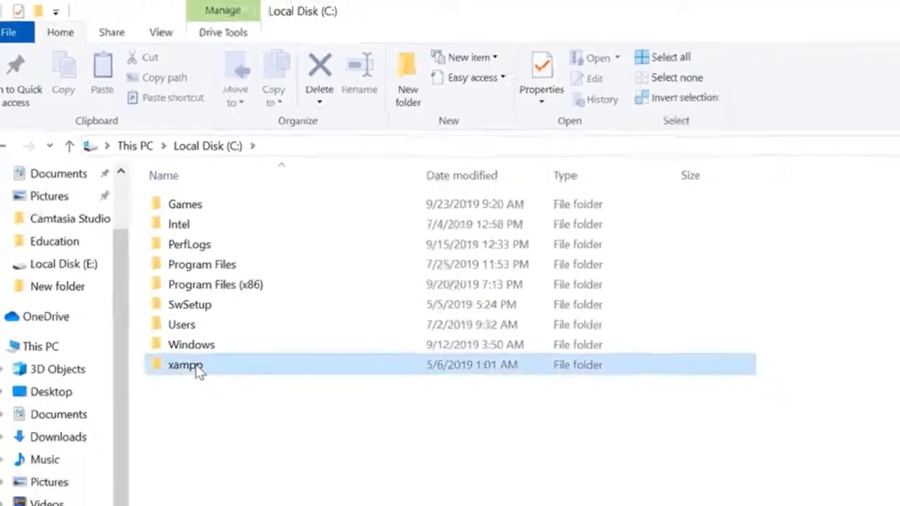
pyautogui.rightClick(168, 280)
pyautogui.click(180, 172)
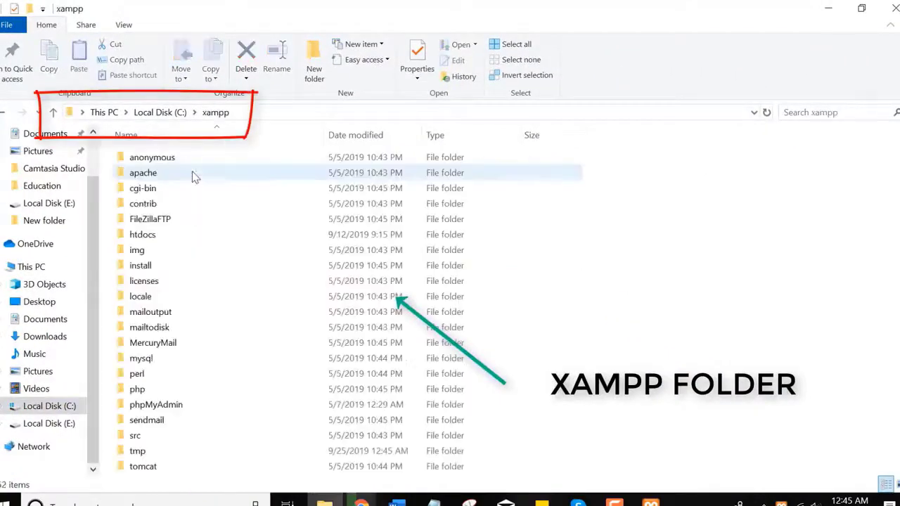
pyautogui.click(144, 239)
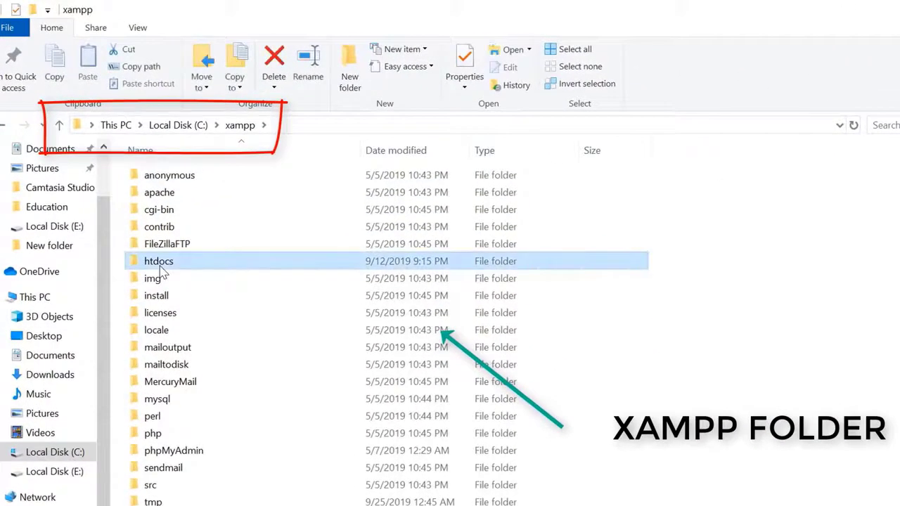
pyautogui.rightClick(160, 265)
pyautogui.click(194, 191)
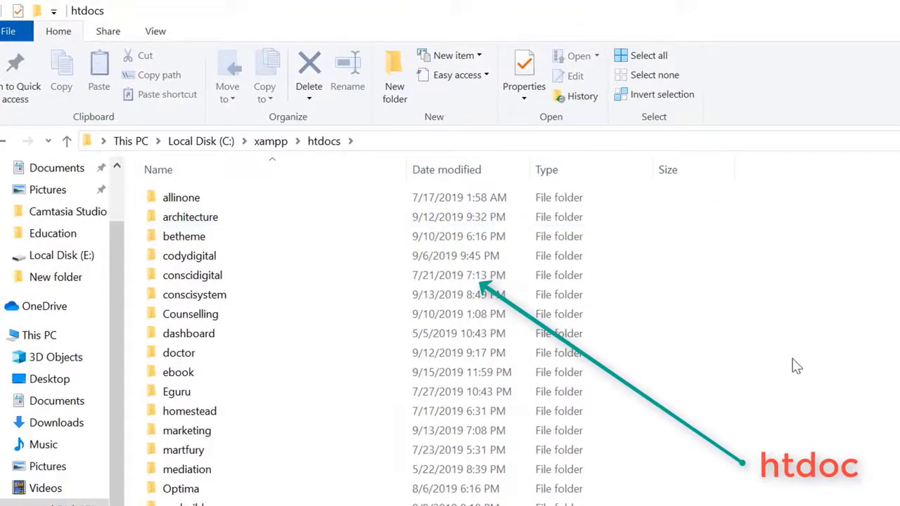
# Step: Create a new folder in htdocs named 'cody'
pyautogui.rightClick(797, 366)
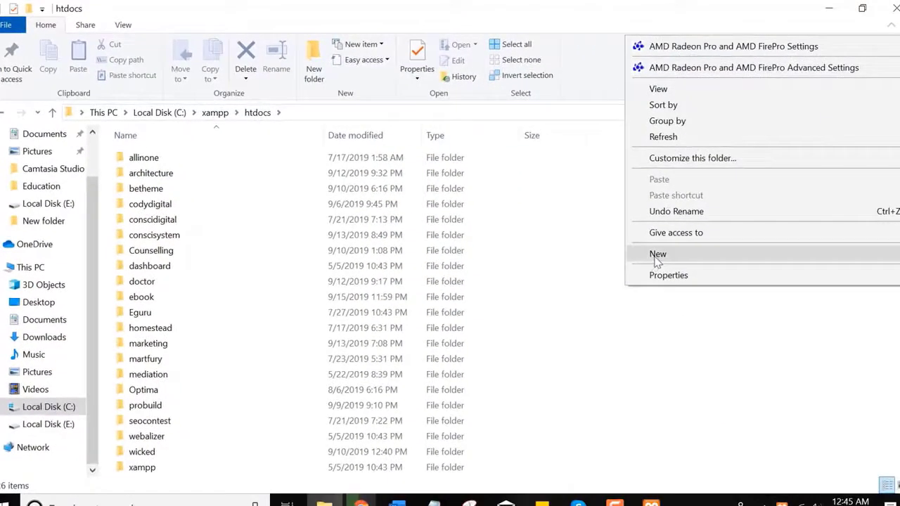
pyautogui.moveTo(657, 260)
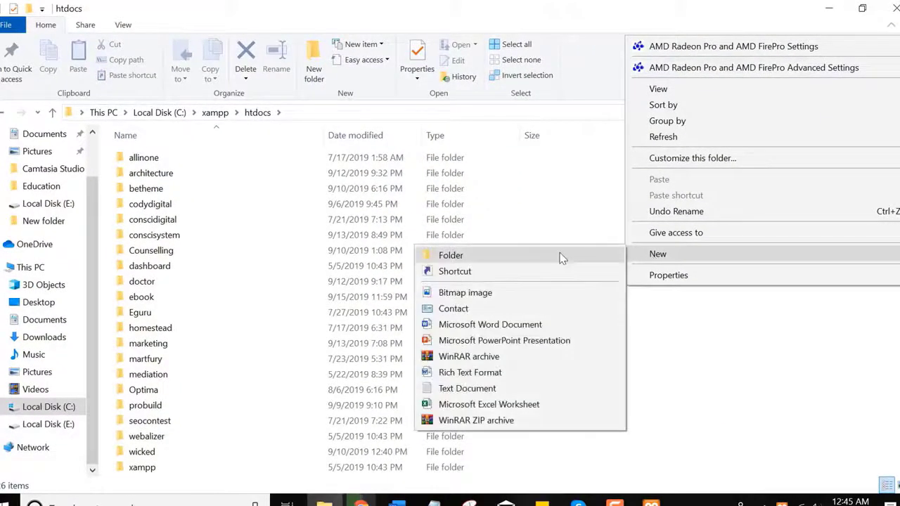
pyautogui.click(561, 255)
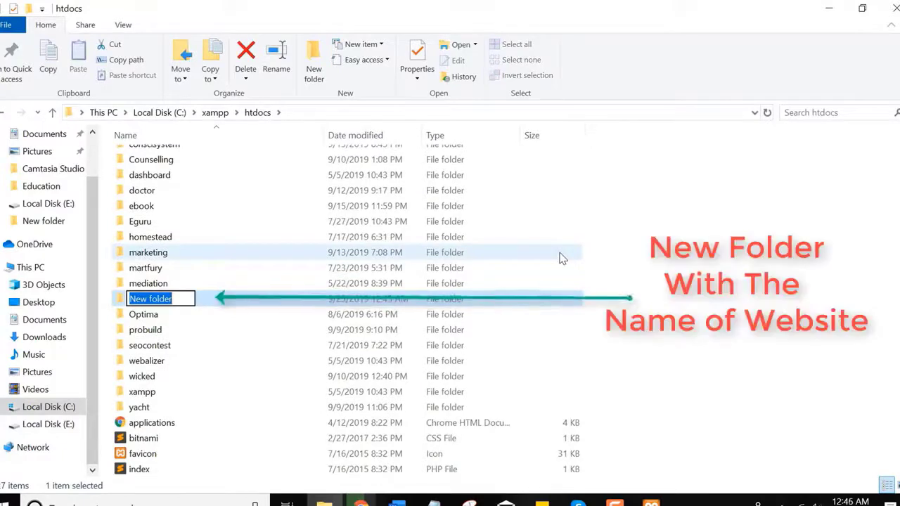
pyautogui.write('ourw')
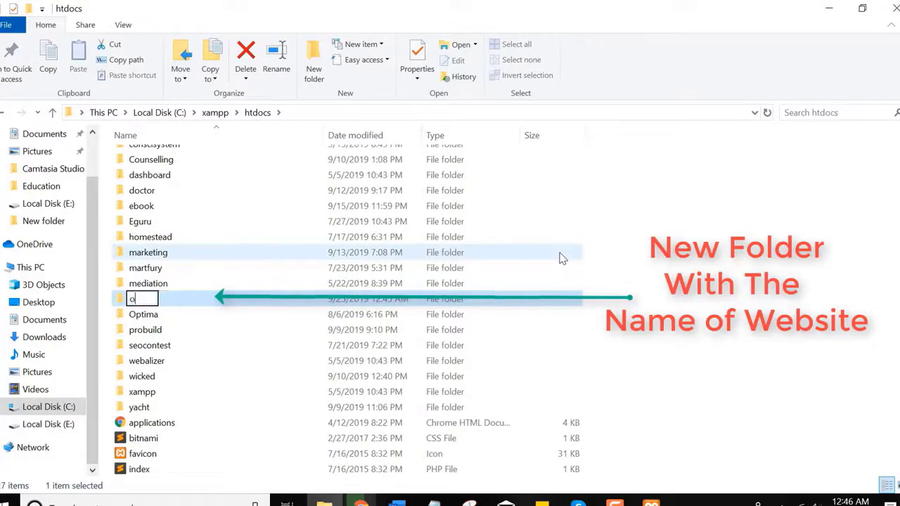
pyautogui.press('BackSpace')
pyautogui.press('BackSpace')
pyautogui.press('BackSpace')
pyautogui.press('BackSpace')
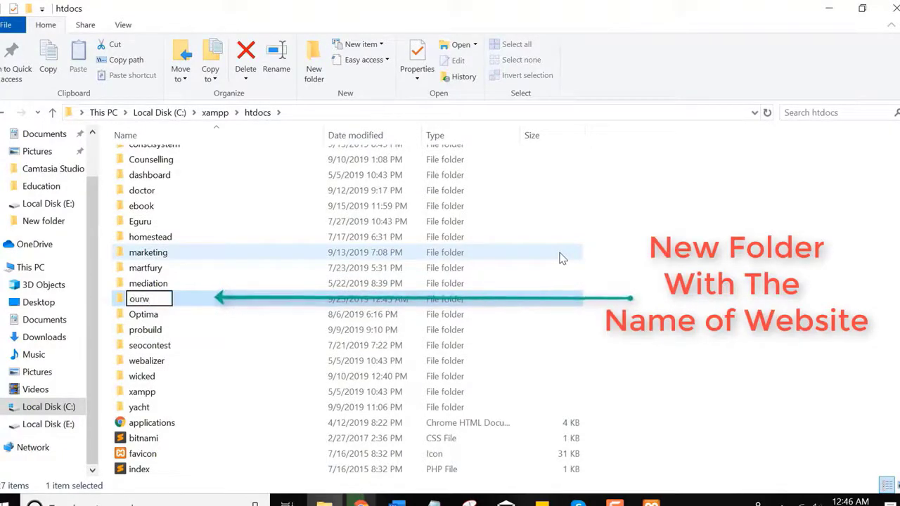
pyautogui.write('cody')
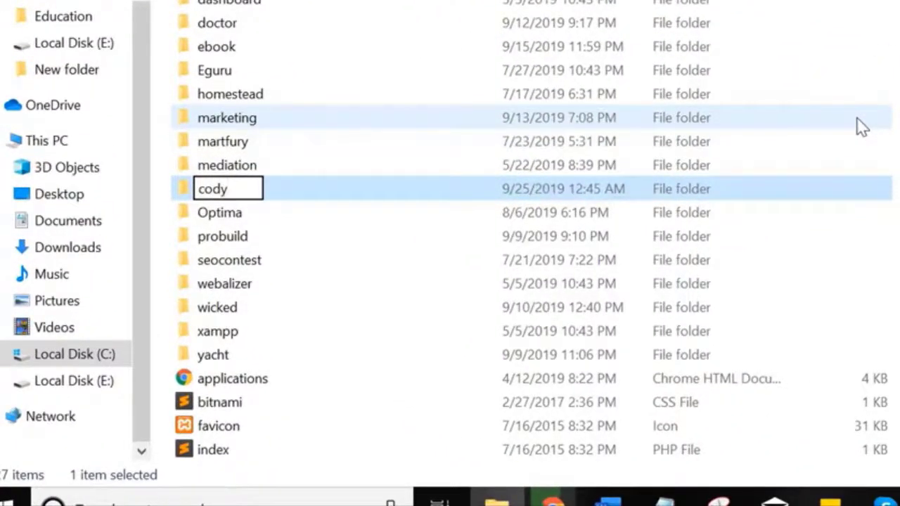
pyautogui.press('Return')
pyautogui.press('Return')
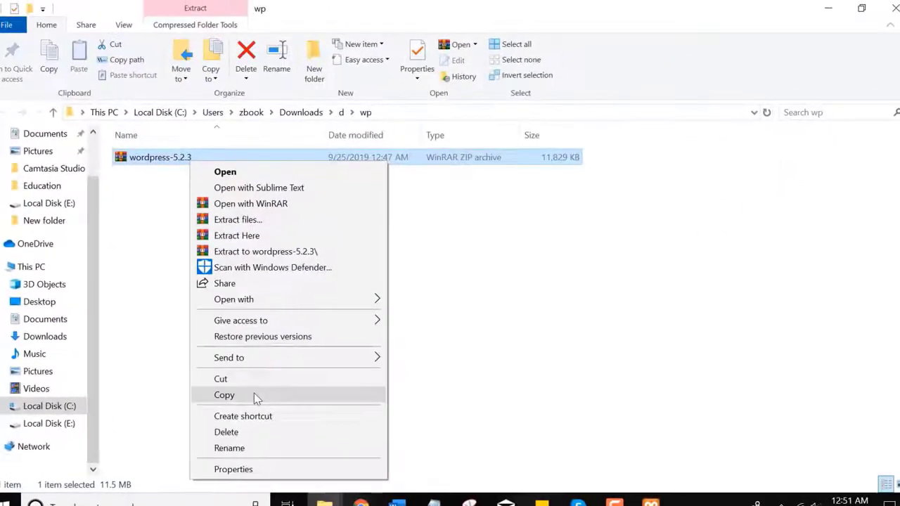
# Step: Copy the wordpress-5.2.3 zip into C:\xampp\htdocs\cody
pyautogui.click(254, 394)
pyautogui.click(70, 408)
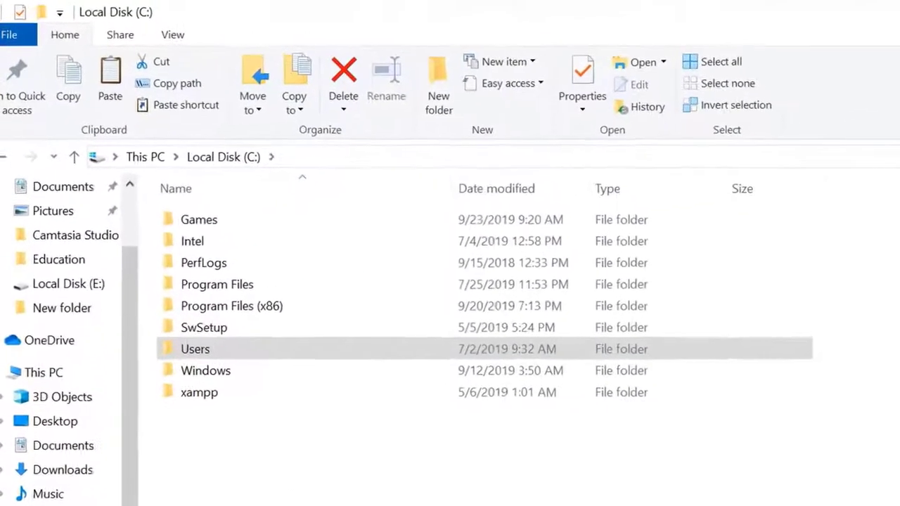
pyautogui.doubleClick(164, 303)
pyautogui.rightClick(215, 339)
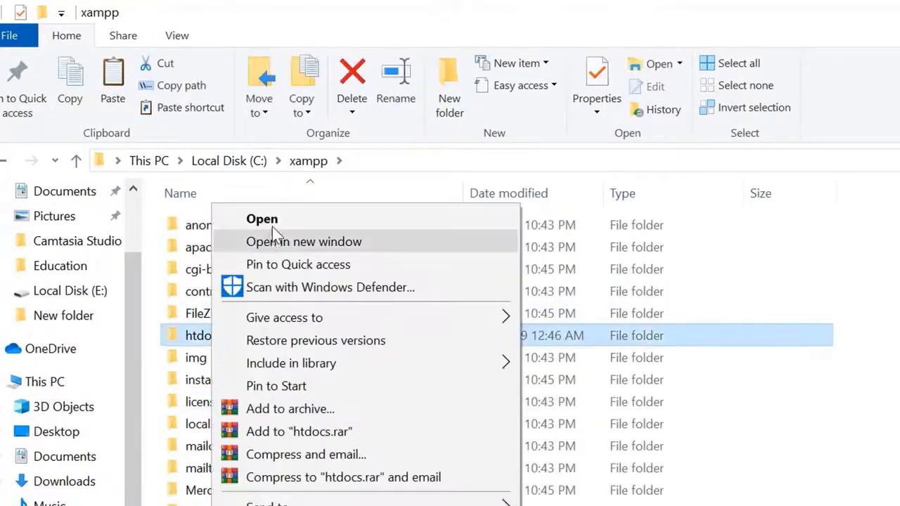
pyautogui.click(273, 222)
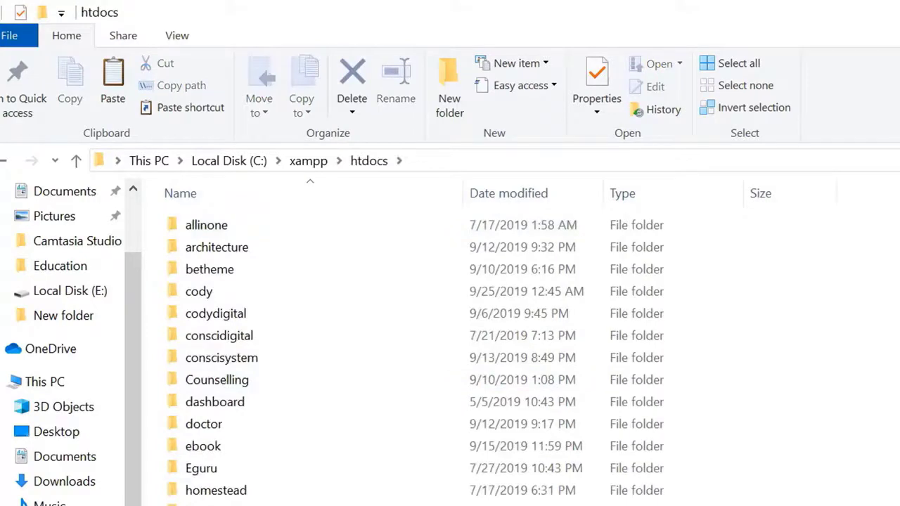
pyautogui.click(808, 111)
pyautogui.write('cody')
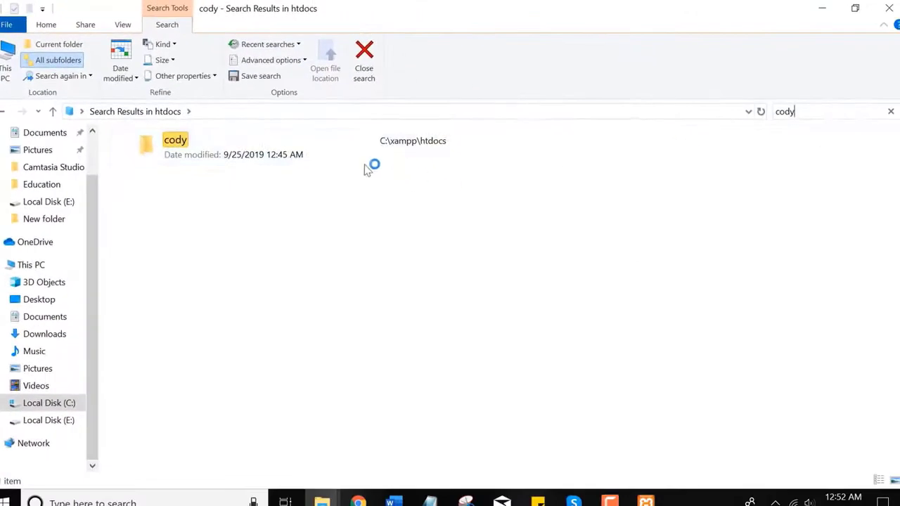
pyautogui.doubleClick(260, 149)
pyautogui.hotkey('ctrl', 'v')
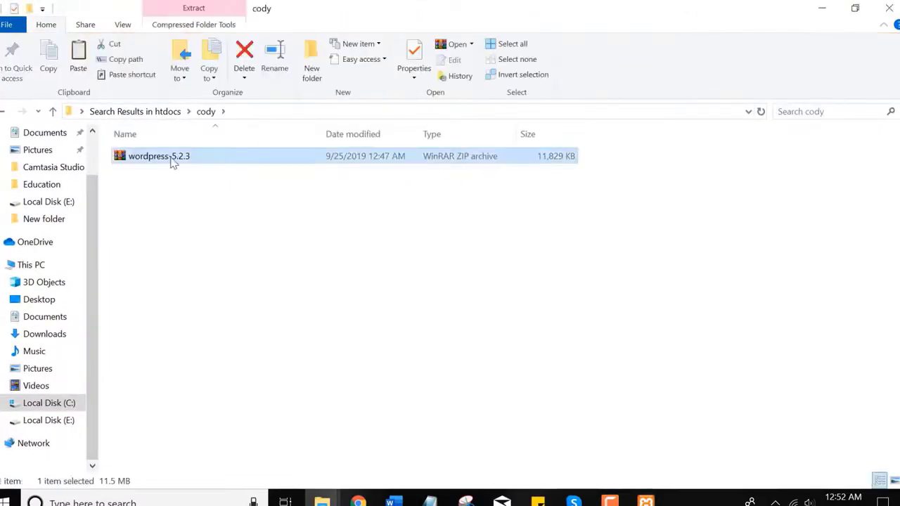
# Step: Extract the zip inside cody and delete the zip archive
pyautogui.rightClick(172, 159)
pyautogui.click(211, 175)
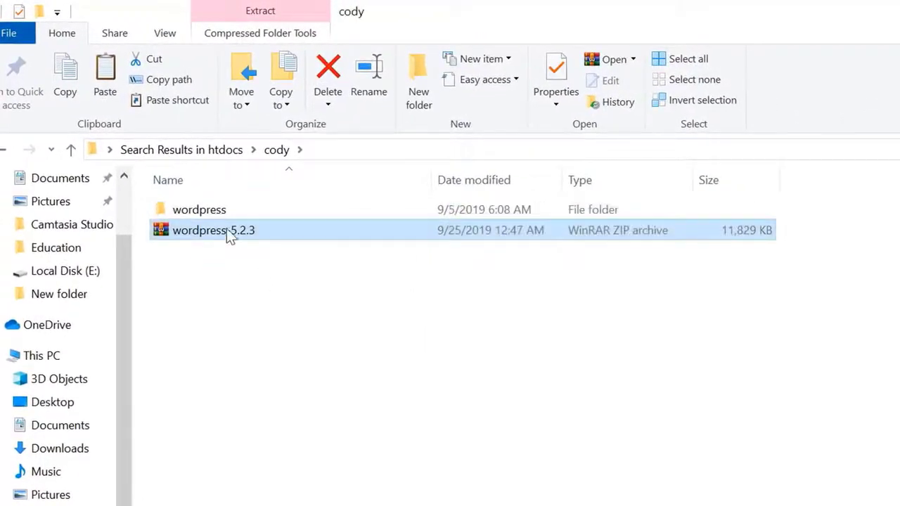
pyautogui.rightClick(229, 230)
pyautogui.press('Delete')
# Step: Open the extracted wordpress folder and select all 19 WordPress items
pyautogui.doubleClick(222, 211)
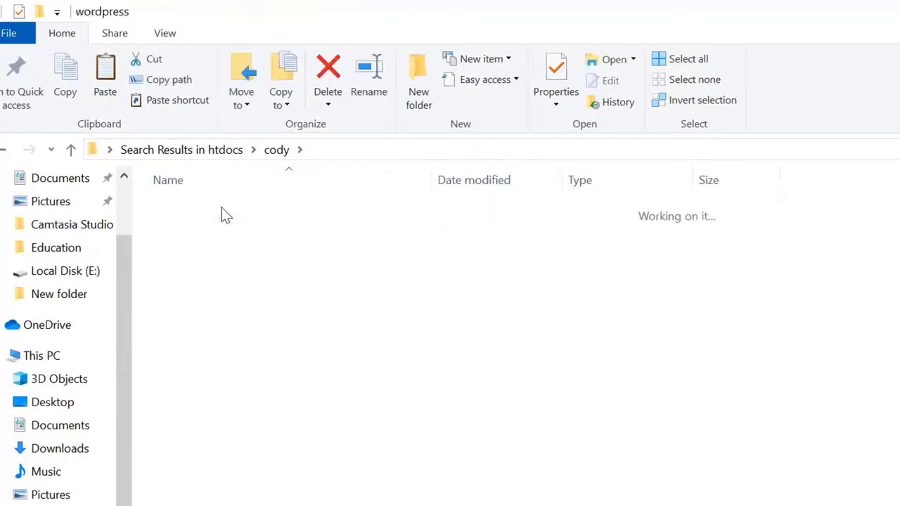
pyautogui.rightClick(223, 211)
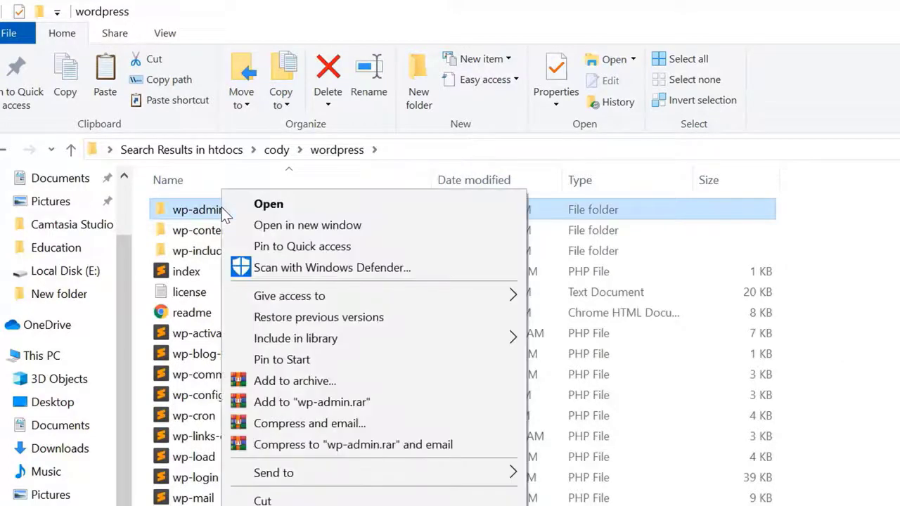
pyautogui.press('m')
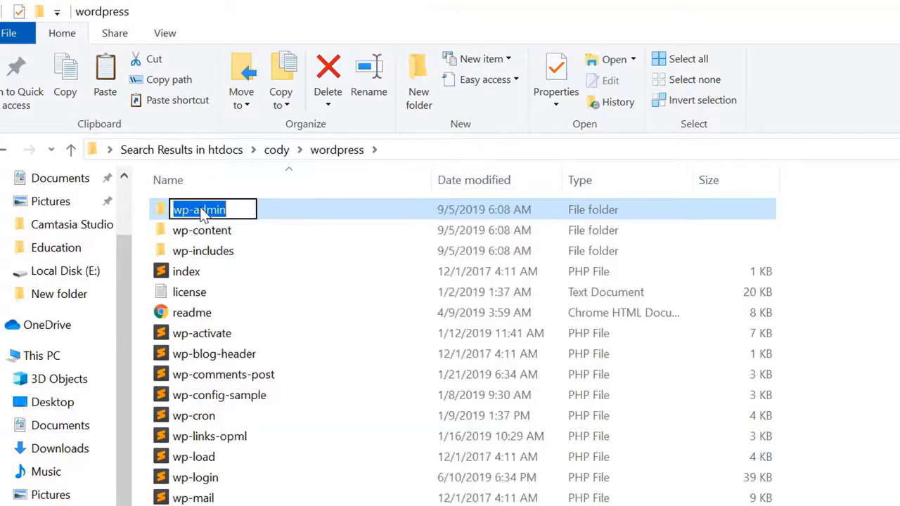
pyautogui.press('Escape')
pyautogui.hotkey('ctrl', 'a')
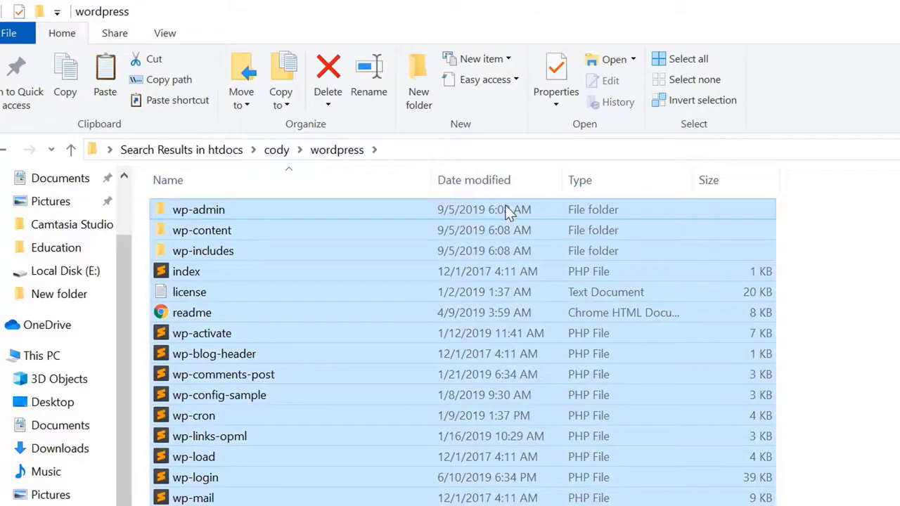
pyautogui.moveTo(734, 503); pyautogui.dragTo(612, 209)
pyautogui.rightClick(580, 211)
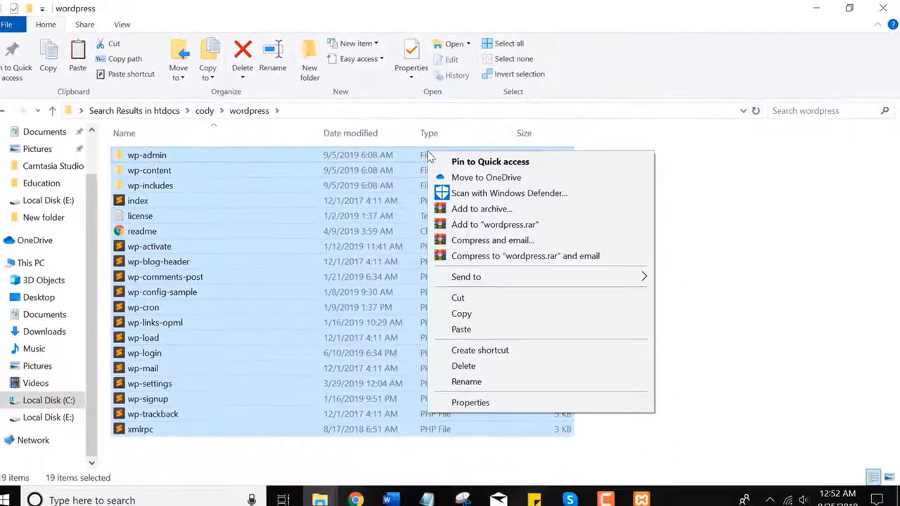
pyautogui.click(485, 313)
# Step: Move the WordPress files up into cody and delete the empty wordpress folder
pyautogui.click(668, 290)
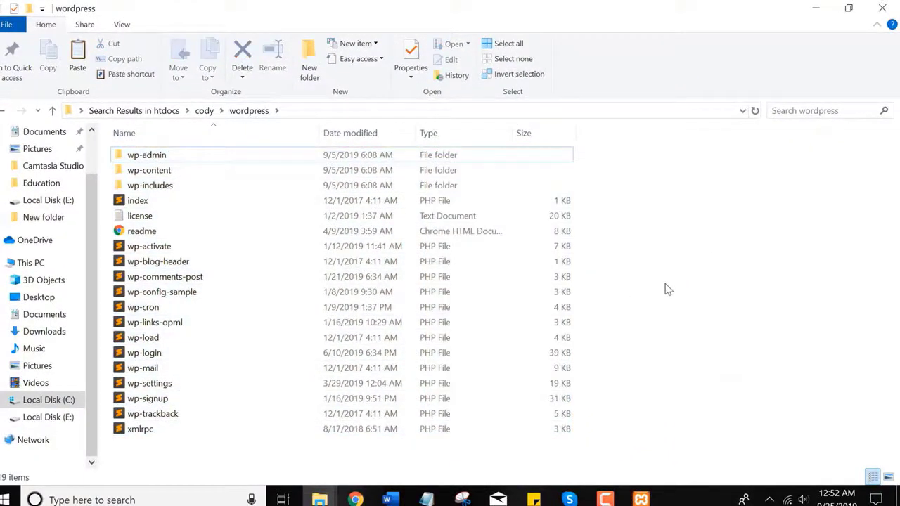
pyautogui.hotkey('ctrl', 'a')
pyautogui.click(693, 289)
pyautogui.hotkey('alt', 'Up')
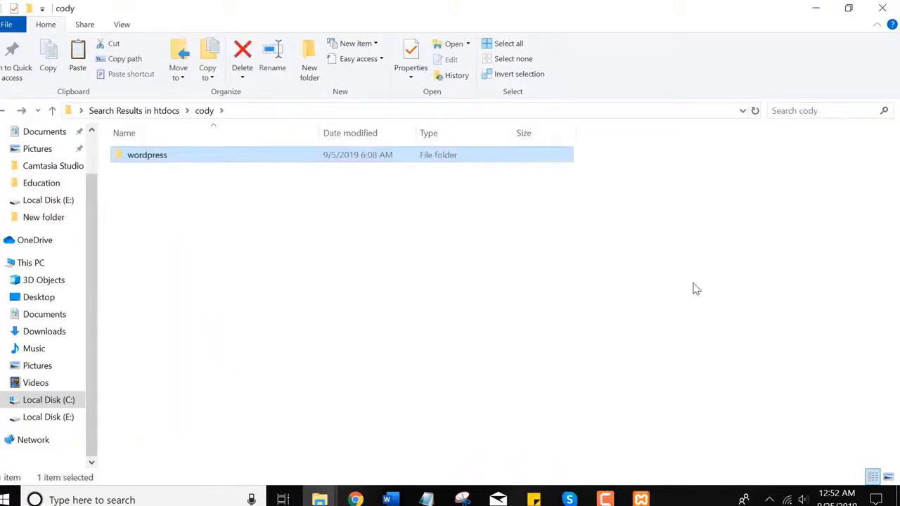
pyautogui.hotkey('ctrl', 'v')
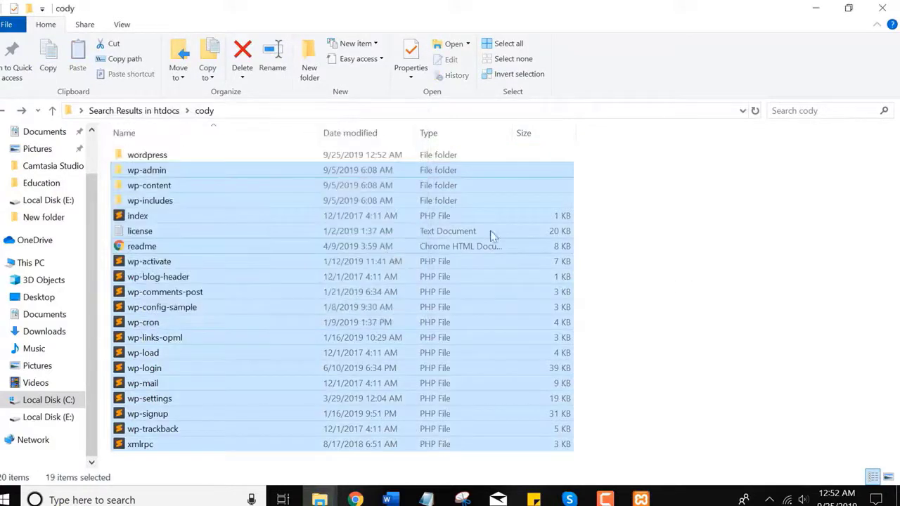
pyautogui.click(705, 227)
pyautogui.rightClick(166, 155)
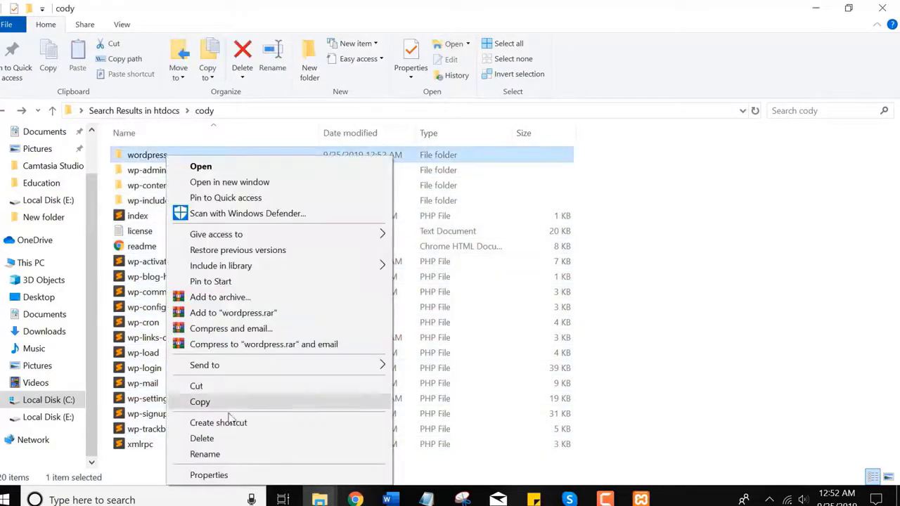
pyautogui.click(208, 438)
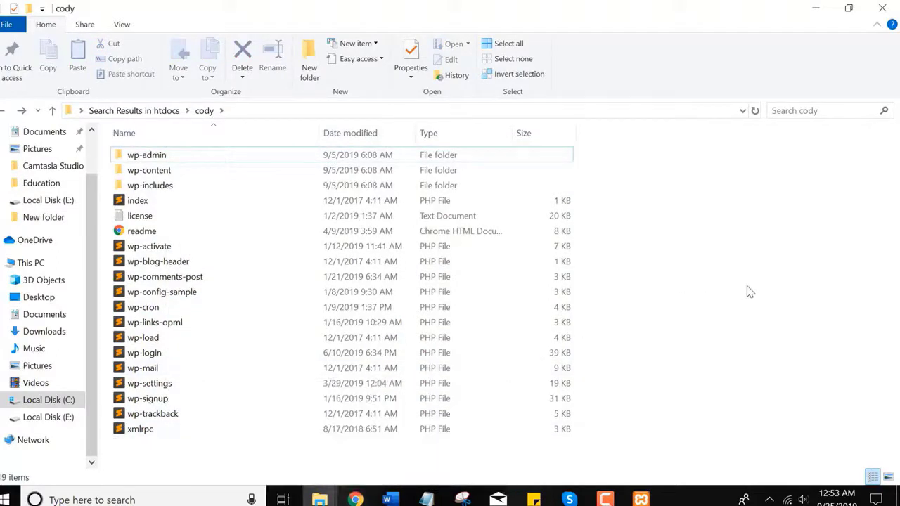
# Step: Return to htdocs, confirm the folder keeps the name cody, and switch to Chrome
pyautogui.hotkey('alt', 'Left')
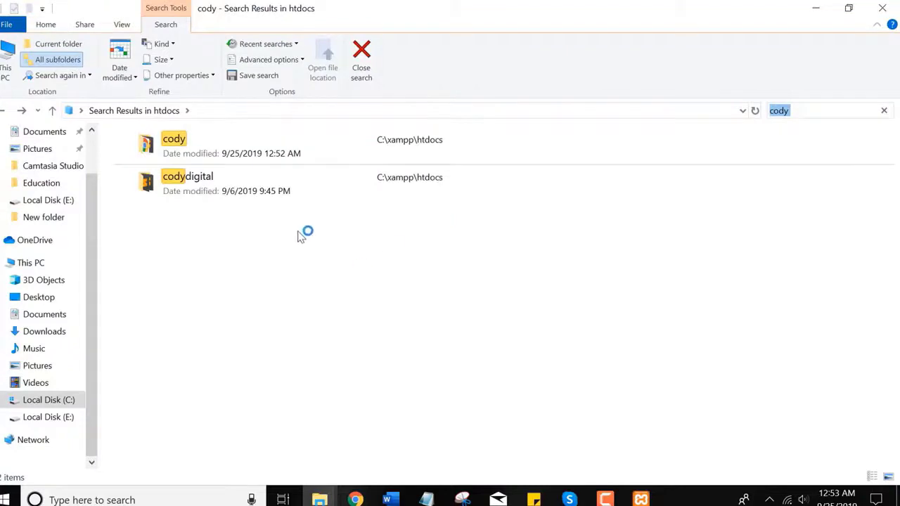
pyautogui.hotkey('alt', 'Left')
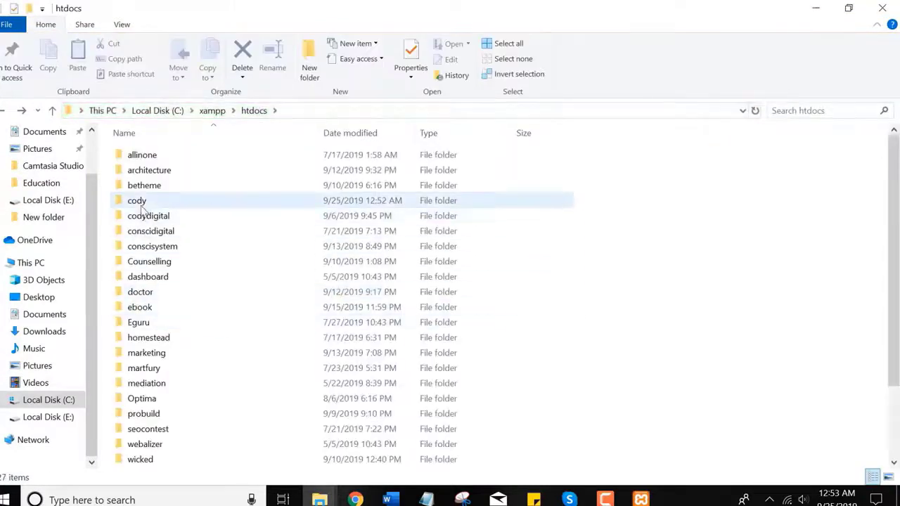
pyautogui.click(138, 203)
pyautogui.press('F2')
pyautogui.hotkey('ctrl', 'x')
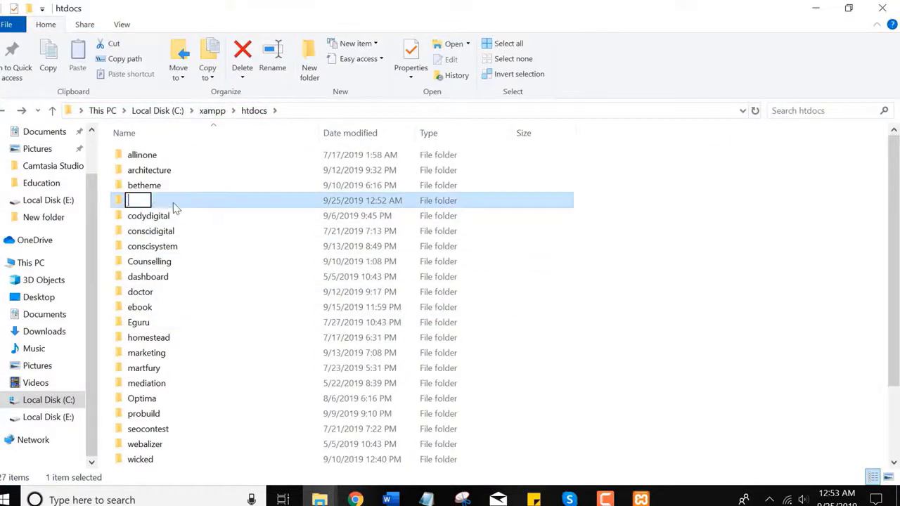
pyautogui.press('Escape')
pyautogui.hotkey('alt', 'Tab')
# Step: Load localhost/phpmyadmin and close the WordPress download tab
pyautogui.write('local')
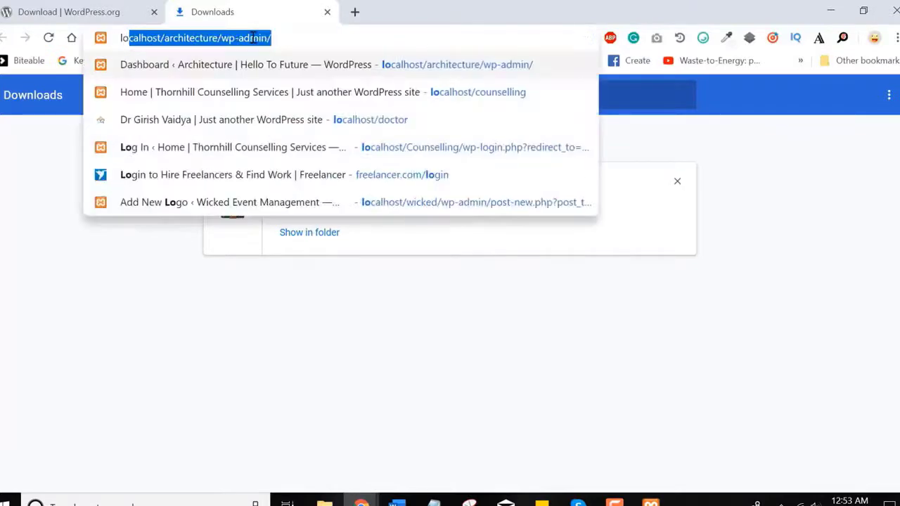
pyautogui.write('host')
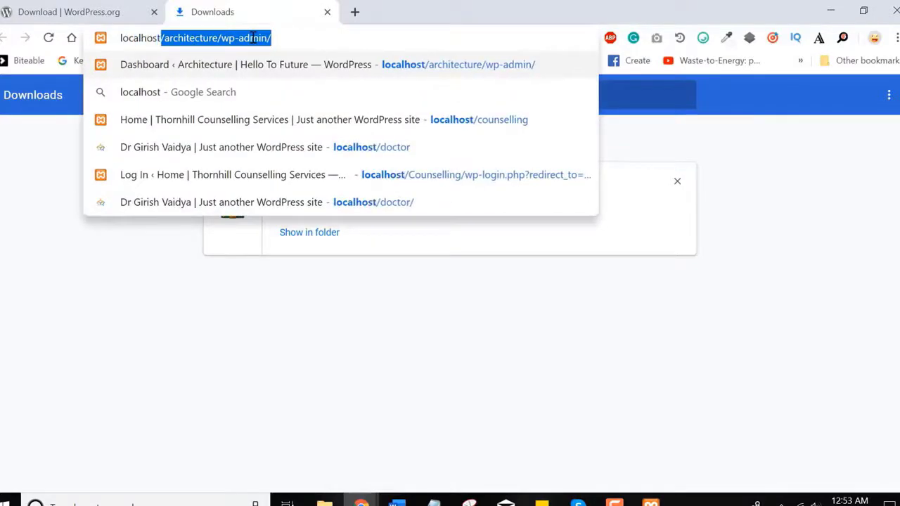
pyautogui.write('/phpm')
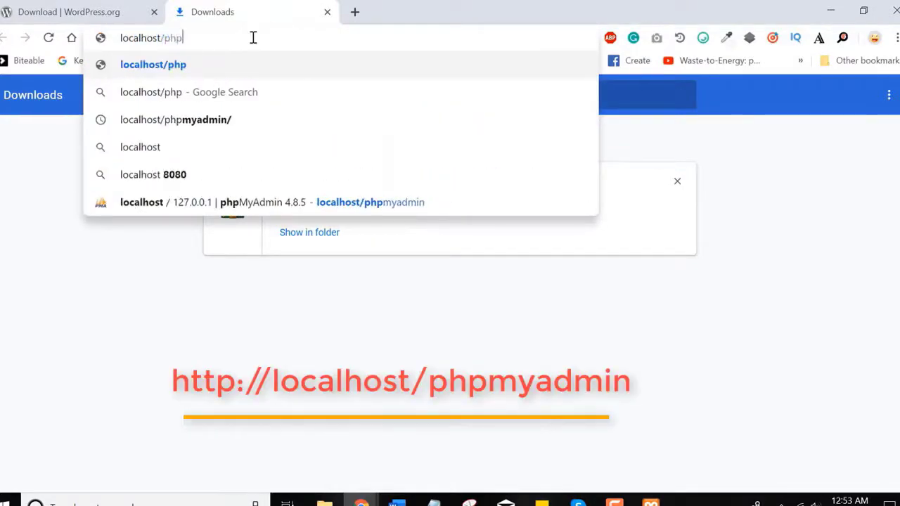
pyautogui.press('Down')
pyautogui.press('Down')
pyautogui.press('Return')
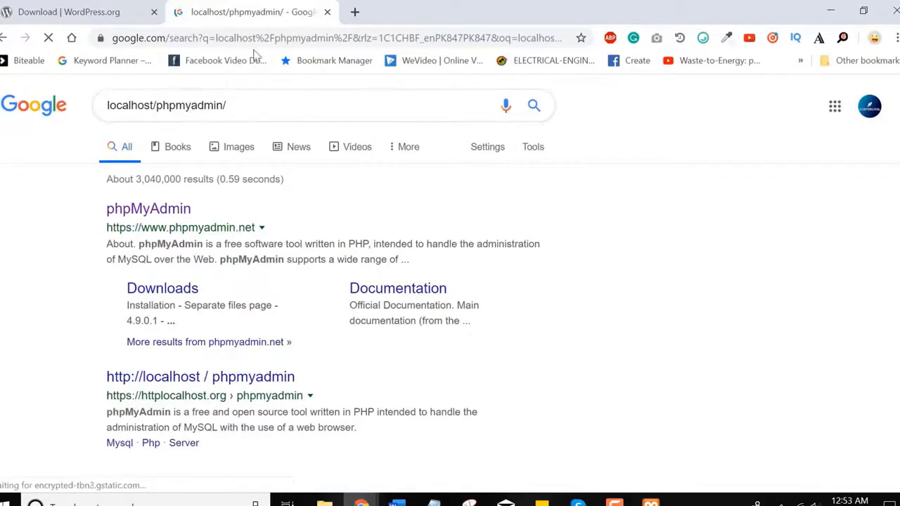
pyautogui.click(133, 13)
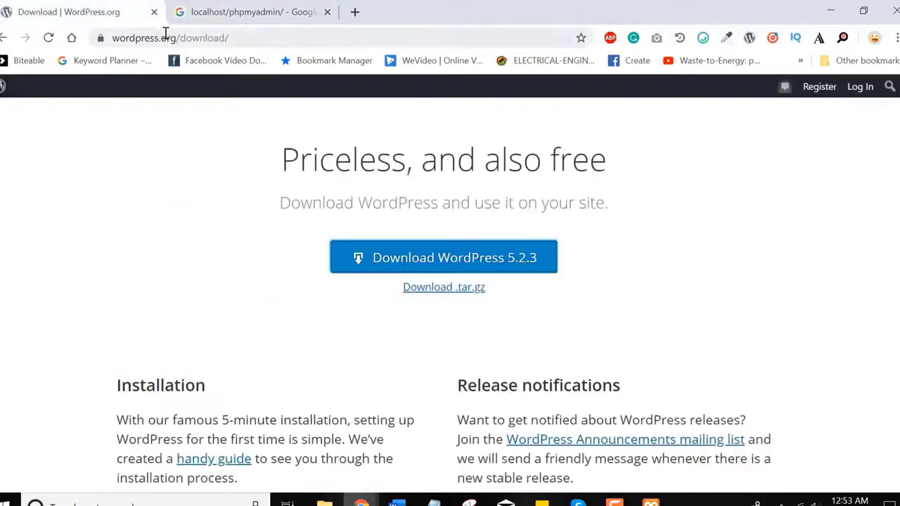
pyautogui.click(154, 12)
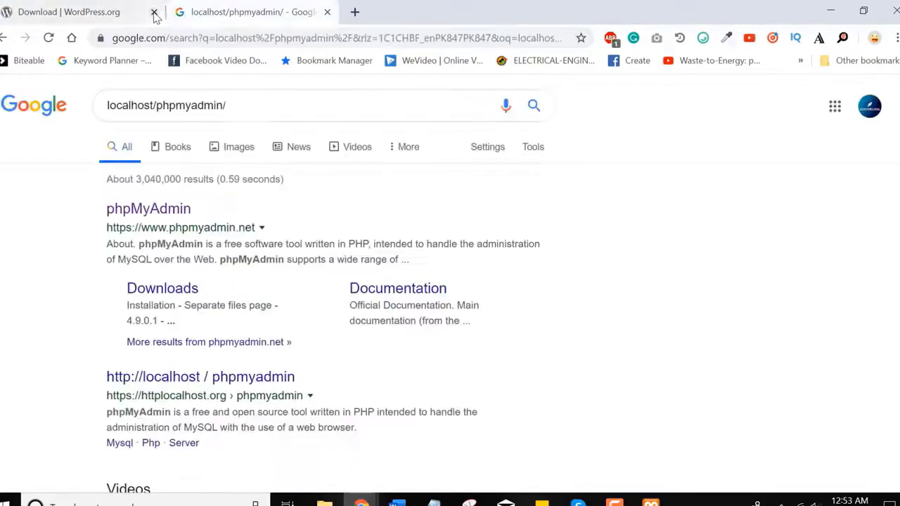
# Step: Reload the local phpMyAdmin home page at localhost/phpmyadmin in the remaining tab
pyautogui.click(198, 38)
pyautogui.write('localhost/architecture/wp-')
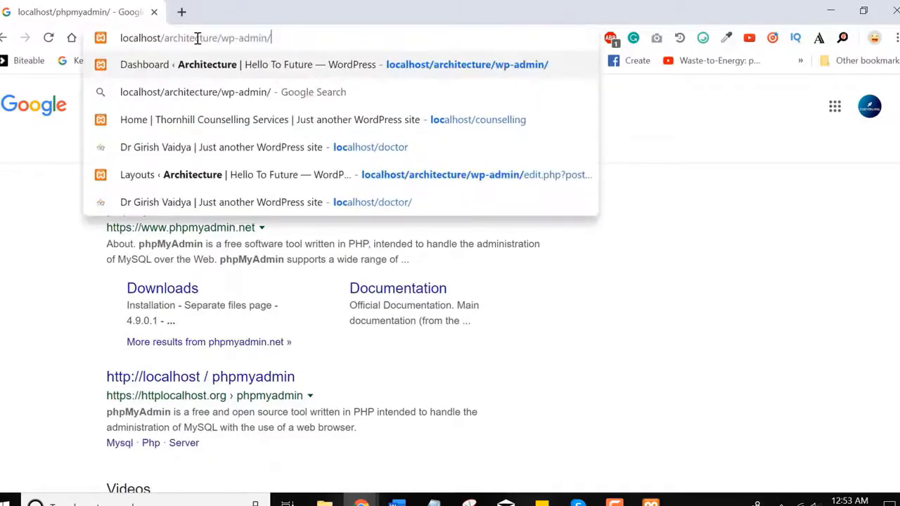
pyautogui.press('BackSpace')
pyautogui.press('BackSpace')
pyautogui.press('BackSpace')
pyautogui.press('BackSpace')
pyautogui.press('BackSpace')
pyautogui.press('BackSpace')
pyautogui.press('BackSpace')
pyautogui.press('BackSpace')
pyautogui.press('BackSpace')
pyautogui.press('BackSpace')
pyautogui.press('BackSpace')
pyautogui.press('BackSpace')
pyautogui.press('BackSpace')
pyautogui.press('BackSpace')
pyautogui.press('BackSpace')
pyautogui.press('BackSpace')
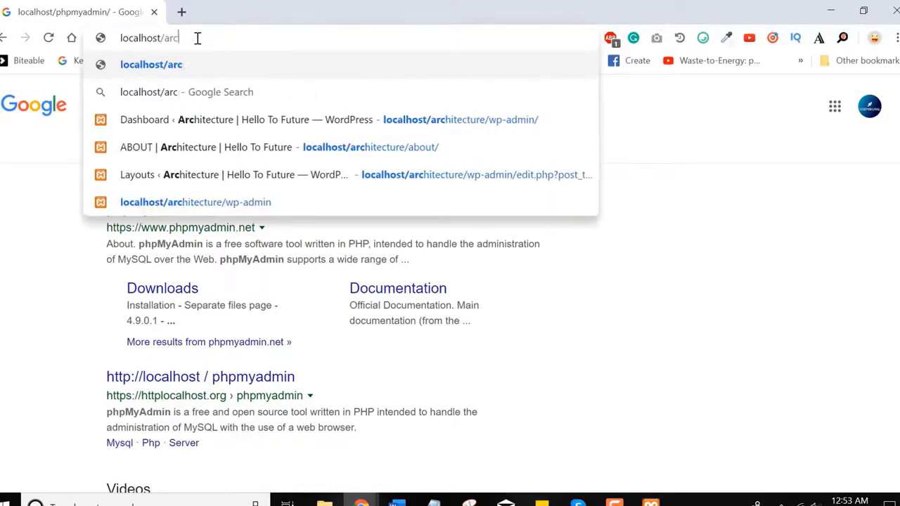
pyautogui.write('p')
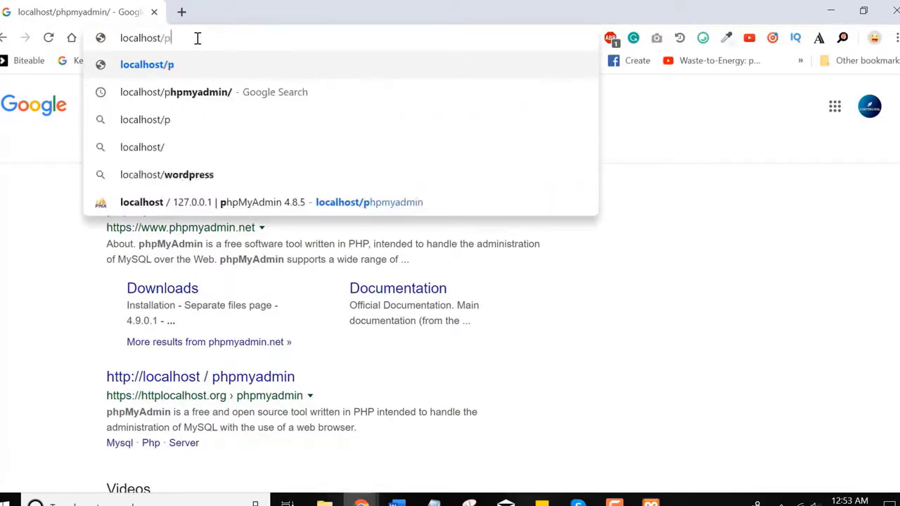
pyautogui.write('hpmyadmin')
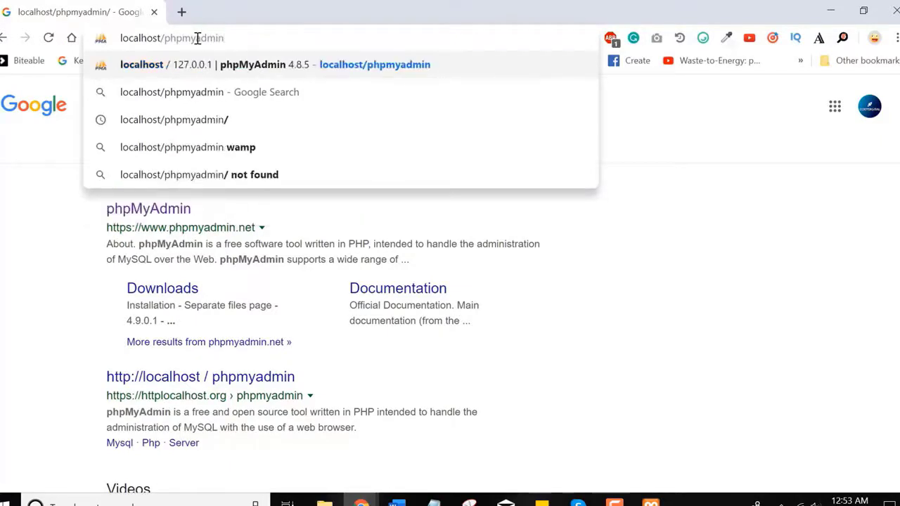
pyautogui.press('Return')
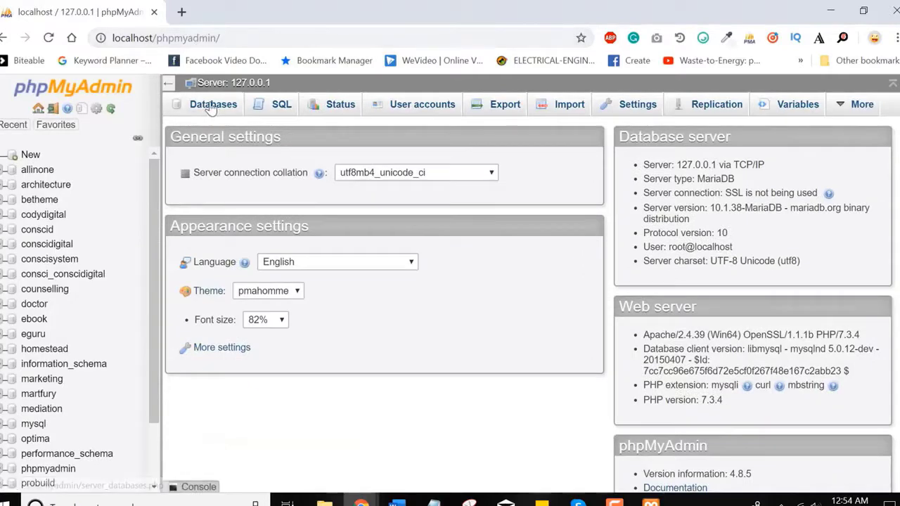
# Step: Create a new empty database named cody from phpMyAdmin's Databases tab
pyautogui.click(211, 107)
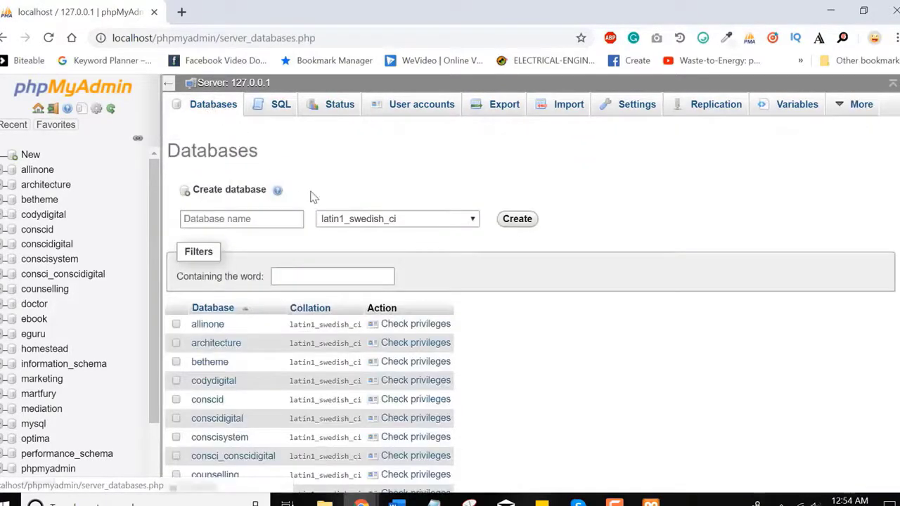
pyautogui.click(258, 221)
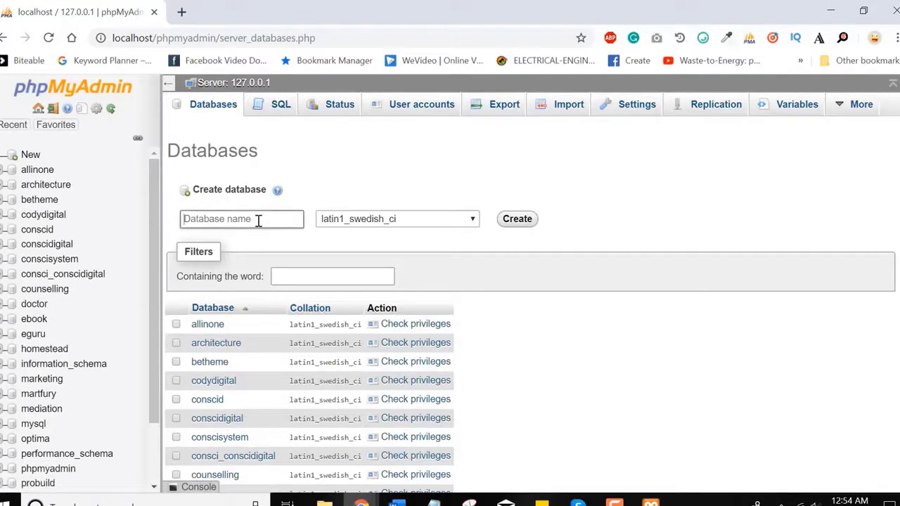
pyautogui.write('cody')
pyautogui.hotkey('ctrl', 'a')
pyautogui.click(258, 221)
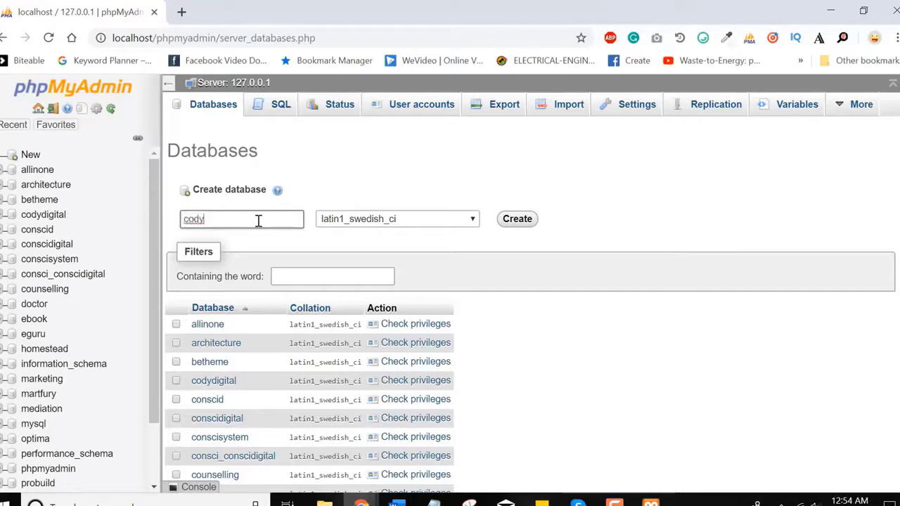
pyautogui.click(518, 220)
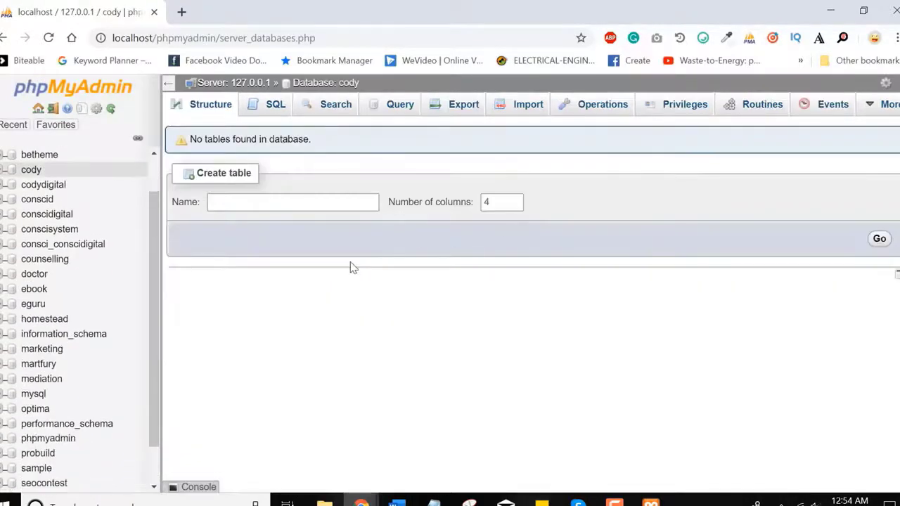
pyautogui.click(188, 37)
# Step: Load localhost/cody and continue the WordPress setup in English (United States)
pyautogui.click(159, 38)
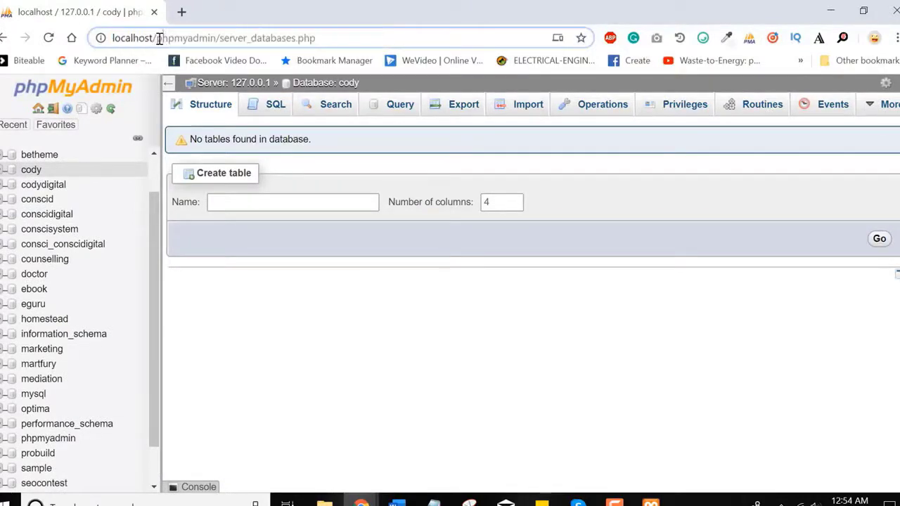
pyautogui.moveTo(159, 38); pyautogui.dragTo(337, 37)
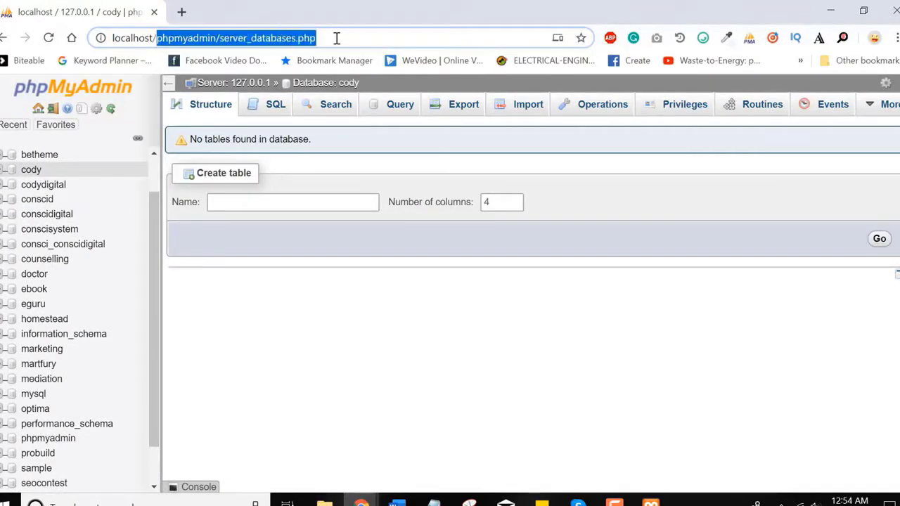
pyautogui.write('cody')
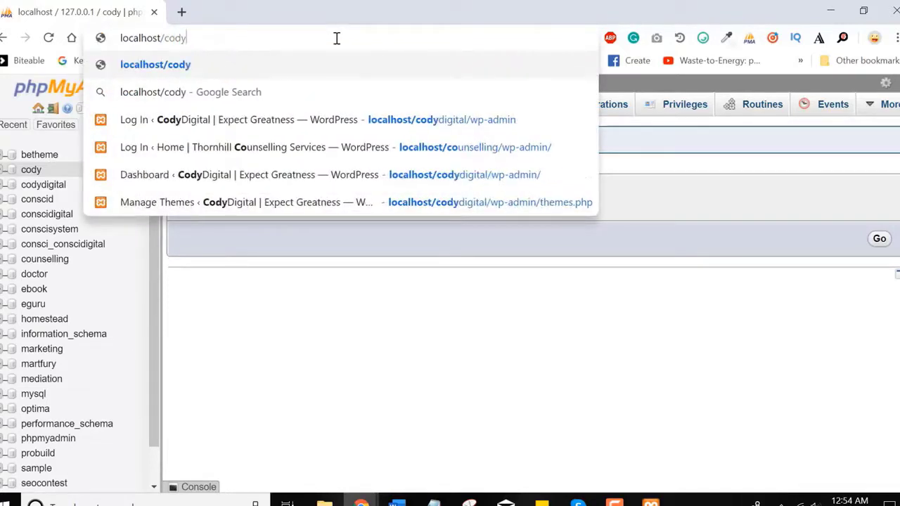
pyautogui.press('Return')
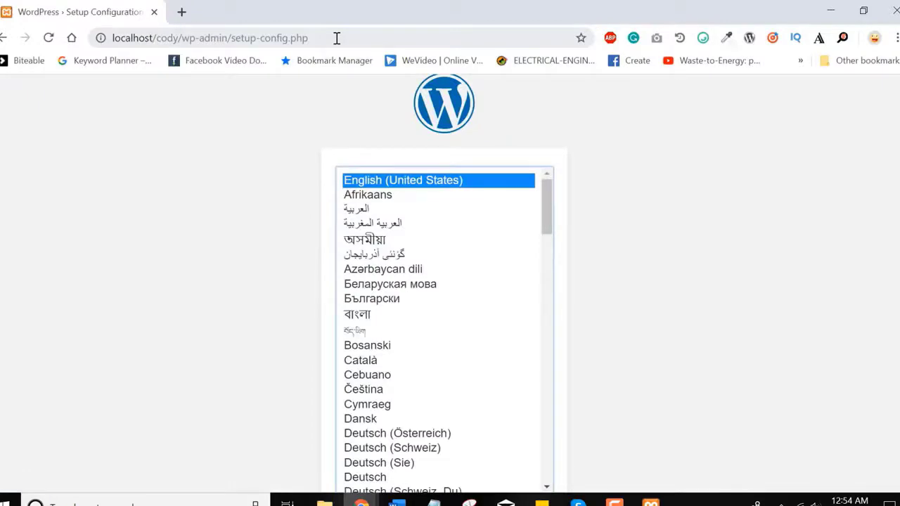
pyautogui.scroll(-1, 450, 281)
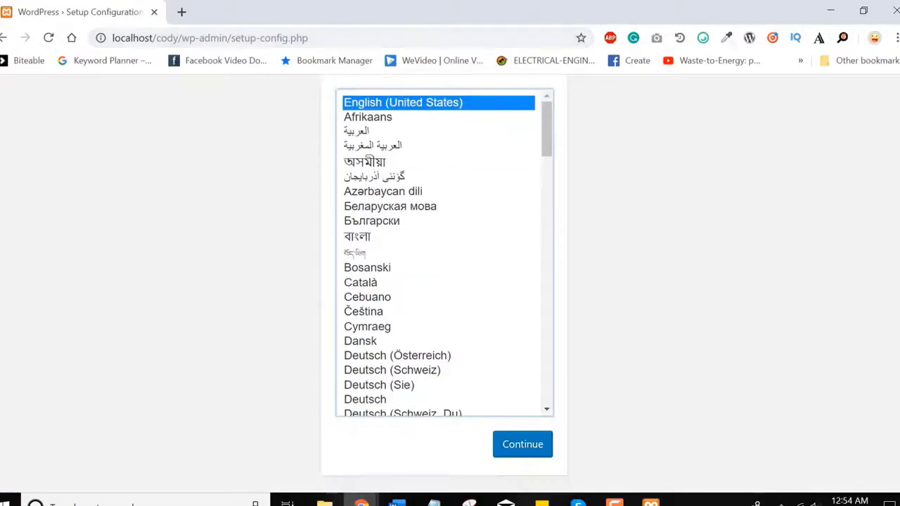
pyautogui.click(531, 442)
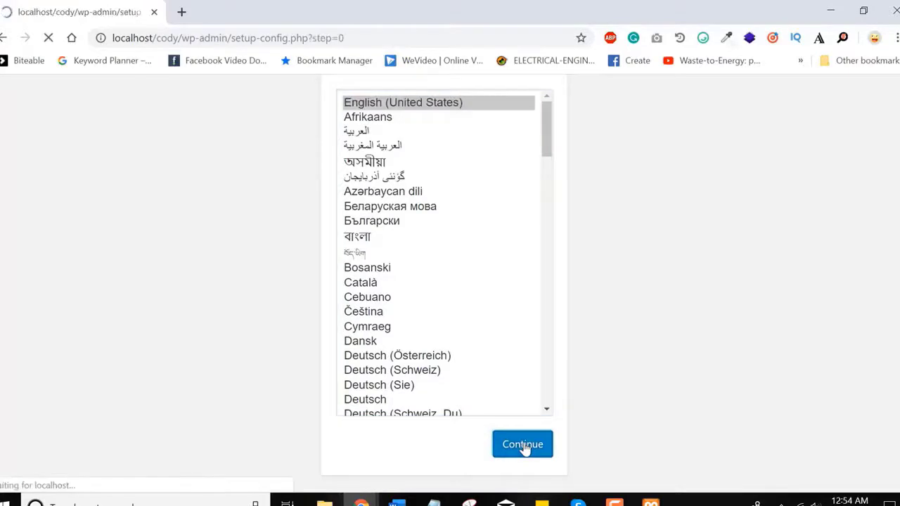
pyautogui.scroll(-1, 647, 384)
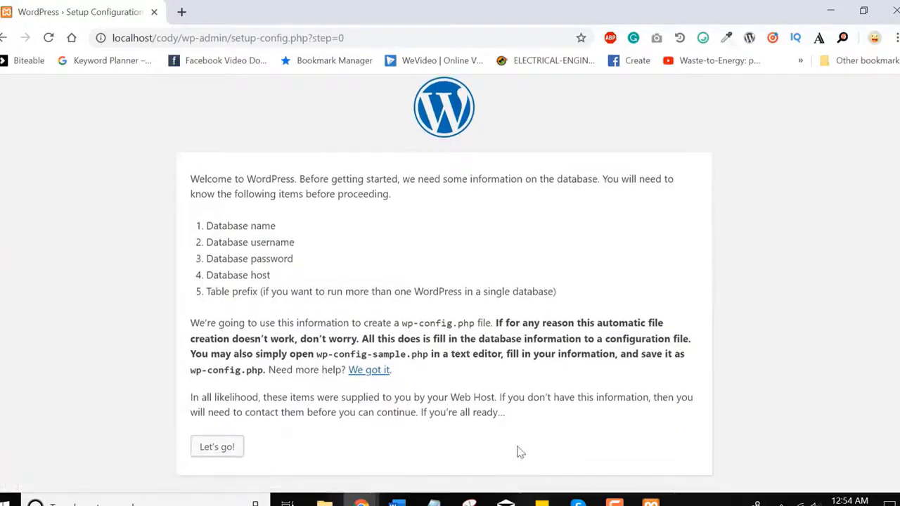
# Step: Connect WordPress to database cody with username root and a blank password
pyautogui.click(226, 448)
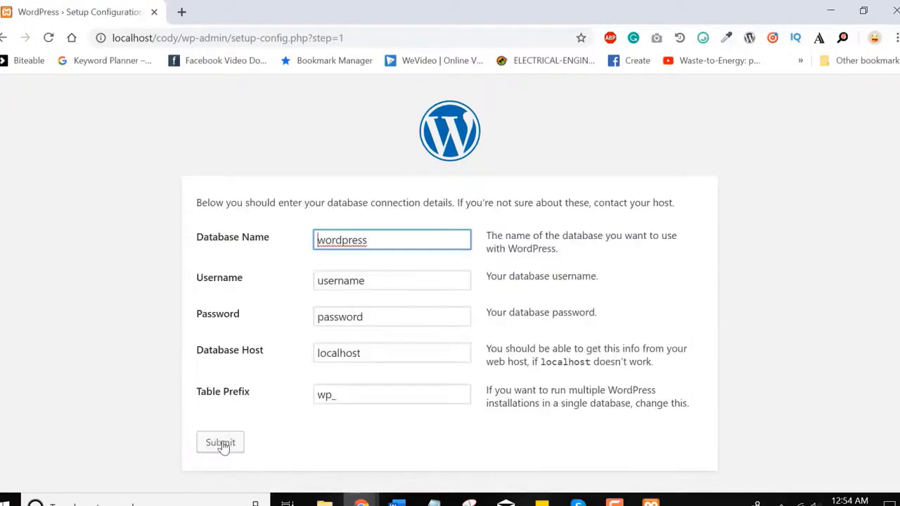
pyautogui.doubleClick(338, 241)
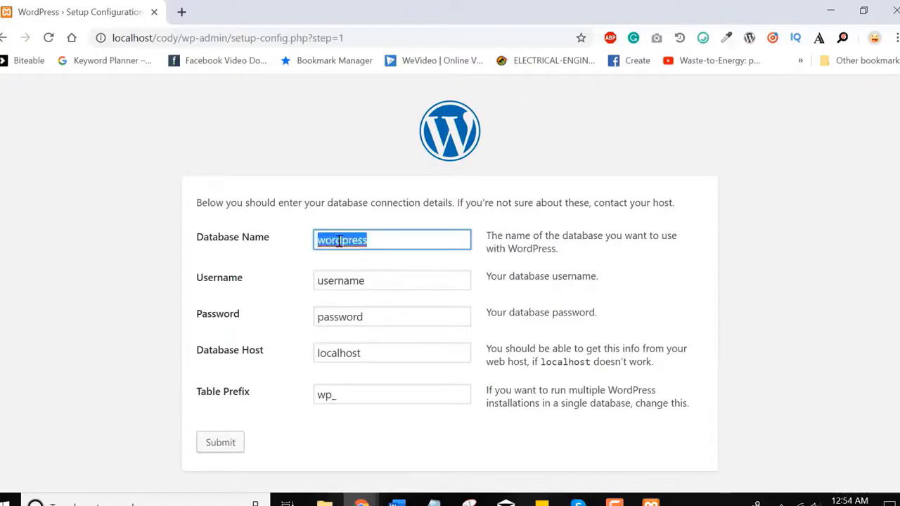
pyautogui.write('cody')
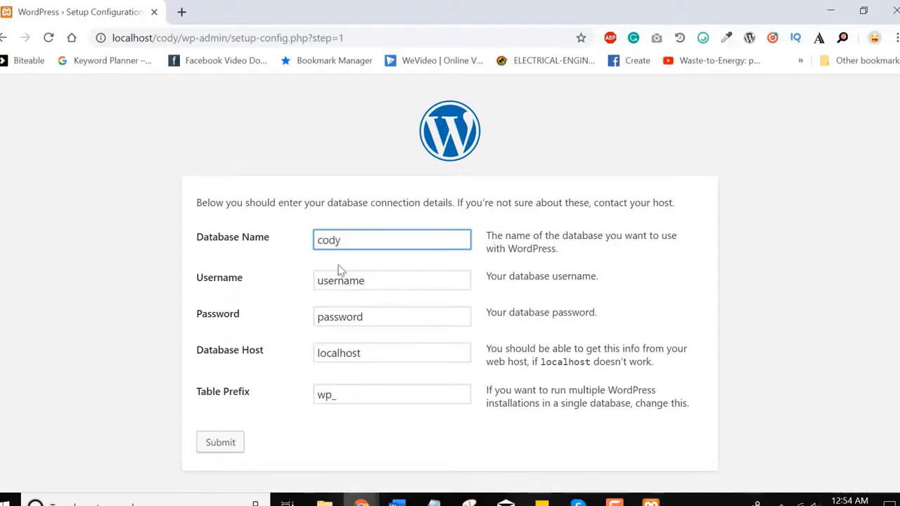
pyautogui.doubleClick(339, 281)
pyautogui.write('root')
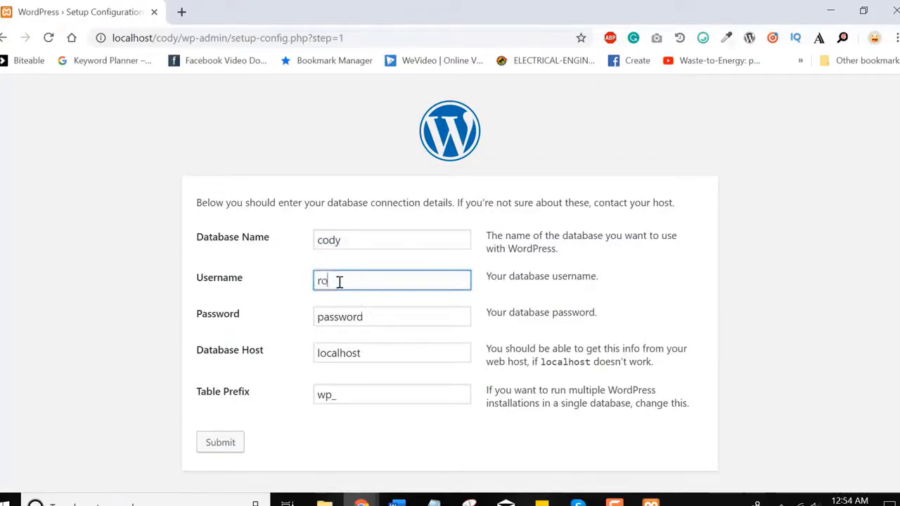
pyautogui.doubleClick(340, 322)
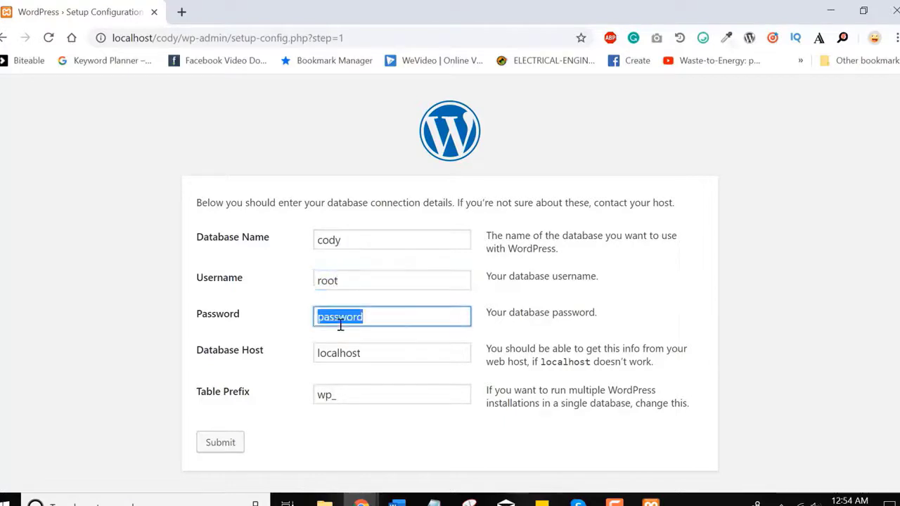
pyautogui.press('BackSpace')
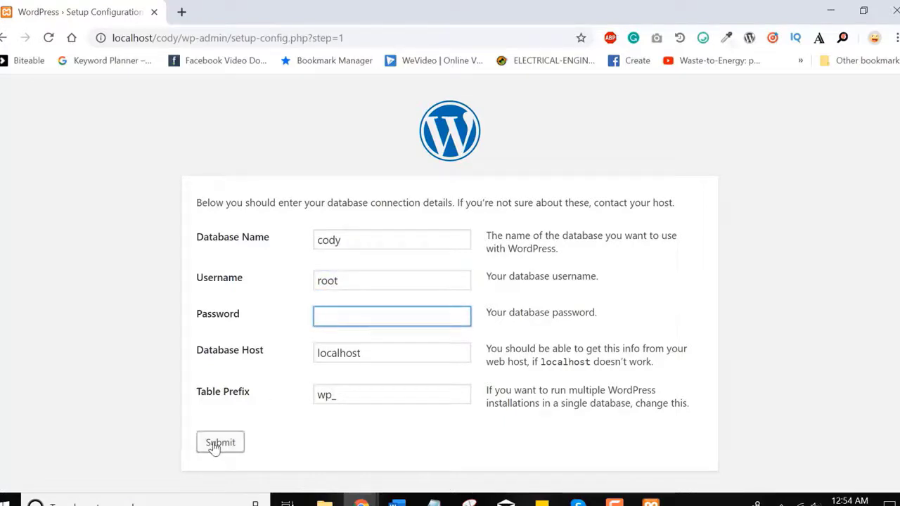
pyautogui.click(215, 445)
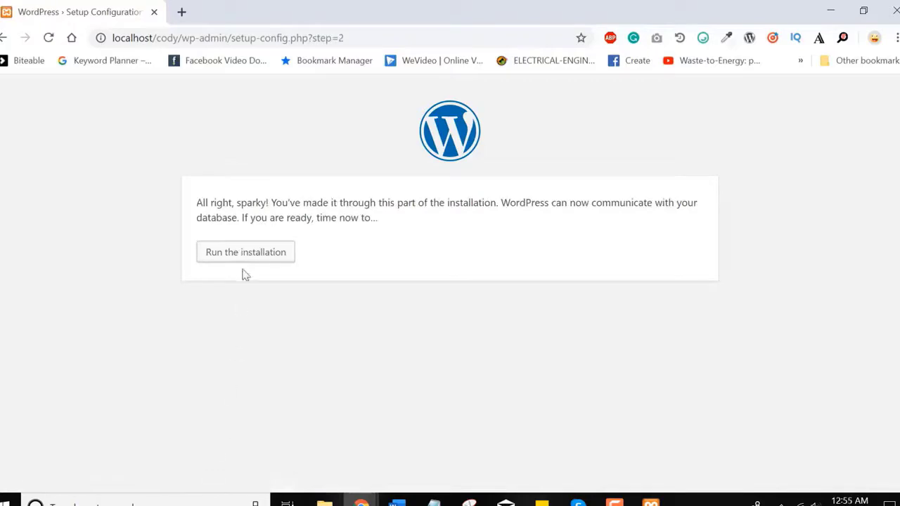
# Step: Enter 'Cody | Our First Website' as the site title
pyautogui.click(232, 256)
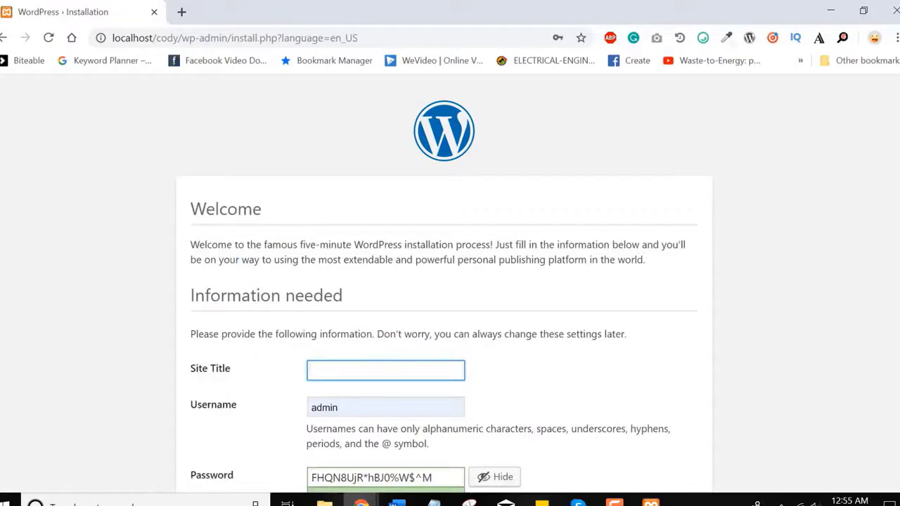
pyautogui.scroll(-3, 450, 281)
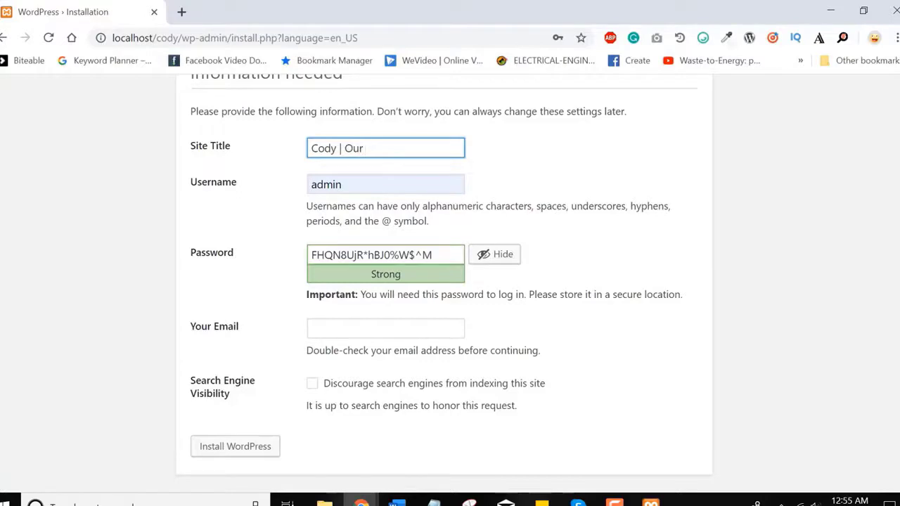
pyautogui.write('t')
pyautogui.write('F')
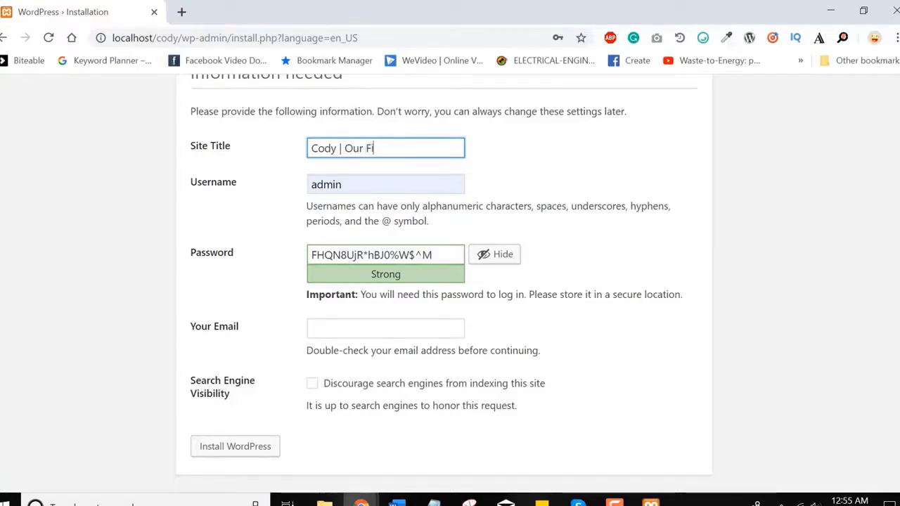
pyautogui.write('irst Webs')
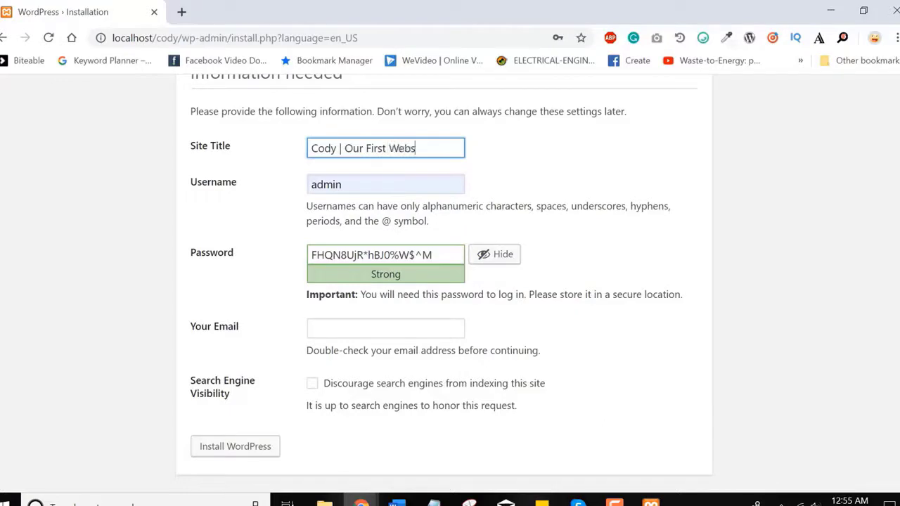
pyautogui.write('ite')
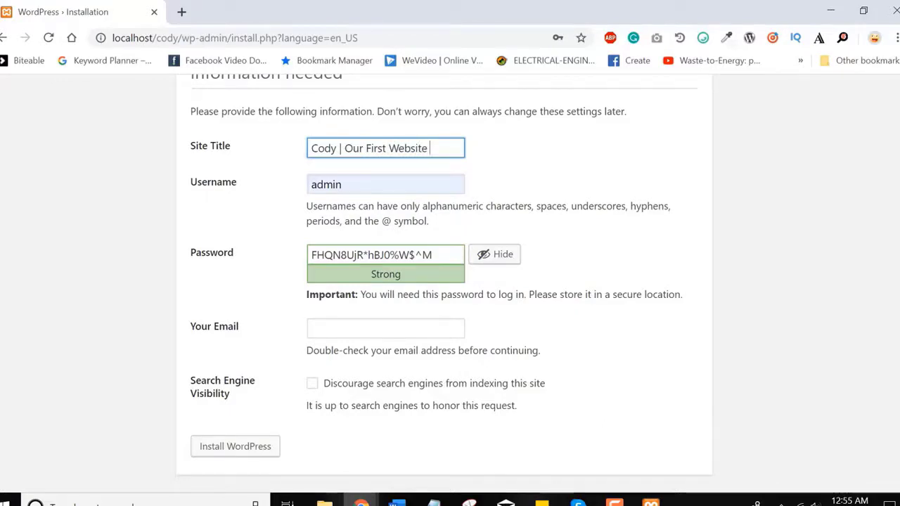
# Step: Set the site's admin username to admin
pyautogui.doubleClick(333, 185)
pyautogui.write('cody or')
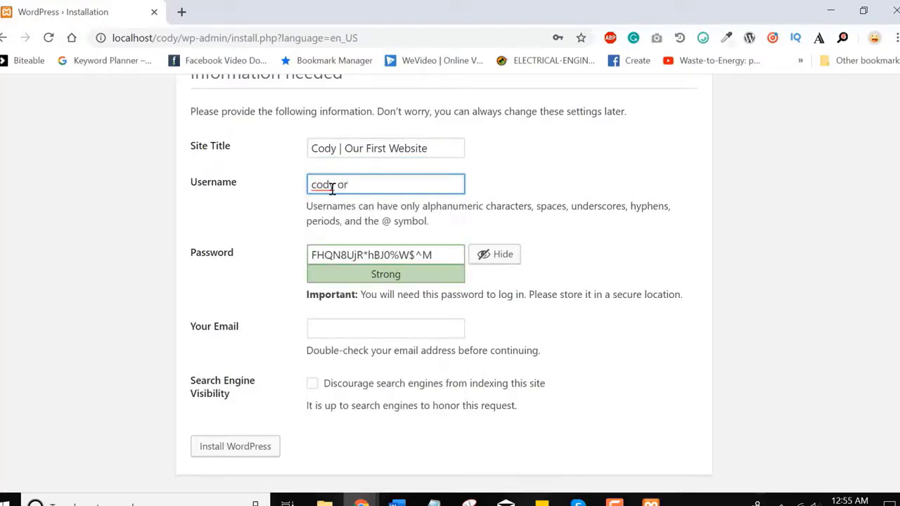
pyautogui.click(332, 185)
pyautogui.press('BackSpace')
pyautogui.press('BackSpace')
pyautogui.press('BackSpace')
pyautogui.press('BackSpace')
pyautogui.press('BackSpace')
pyautogui.write('admin')
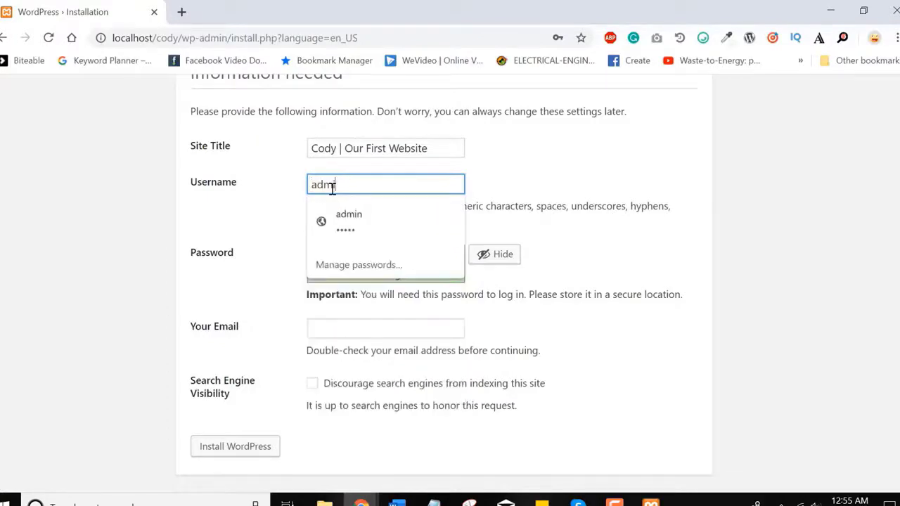
pyautogui.click(228, 216)
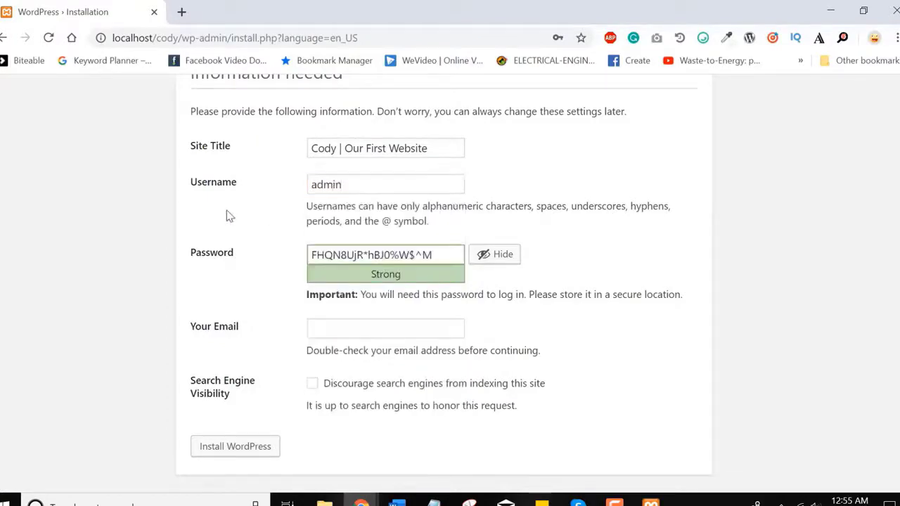
# Step: Replace the generated password with a short weak password
pyautogui.tripleClick(386, 252)
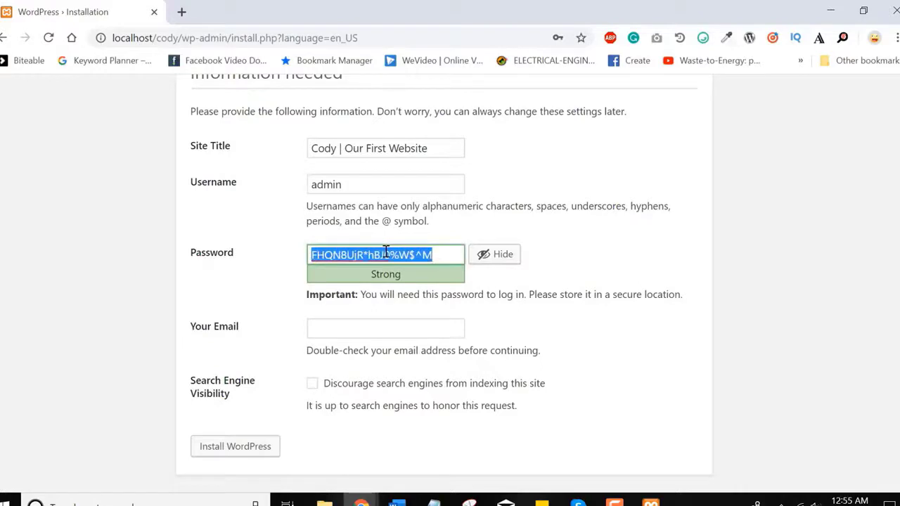
pyautogui.write('ajfbksbscs')
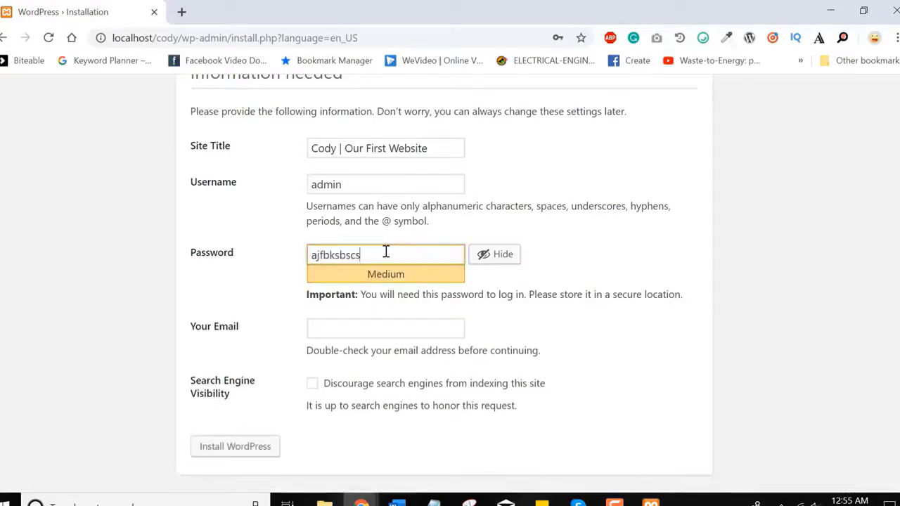
pyautogui.write('bkzjcsjksjk')
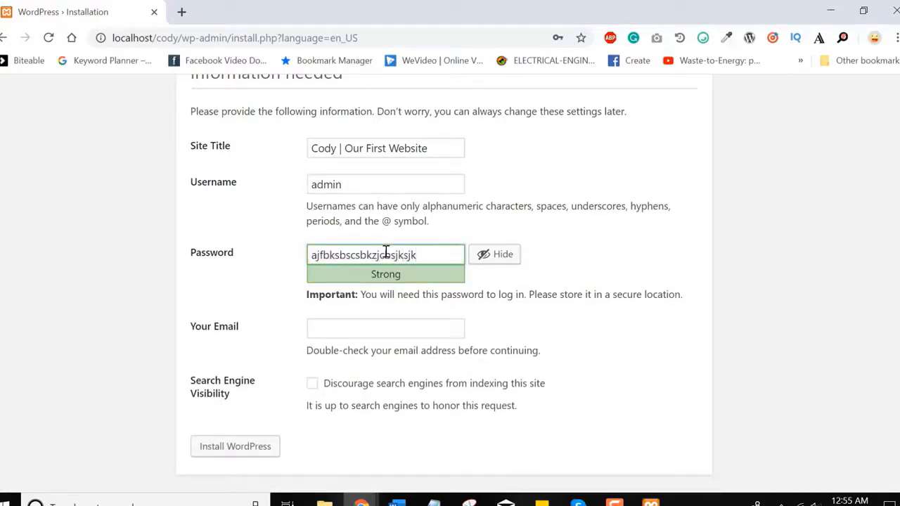
pyautogui.tripleClick(386, 252)
pyautogui.press('BackSpace')
pyautogui.write('admin')
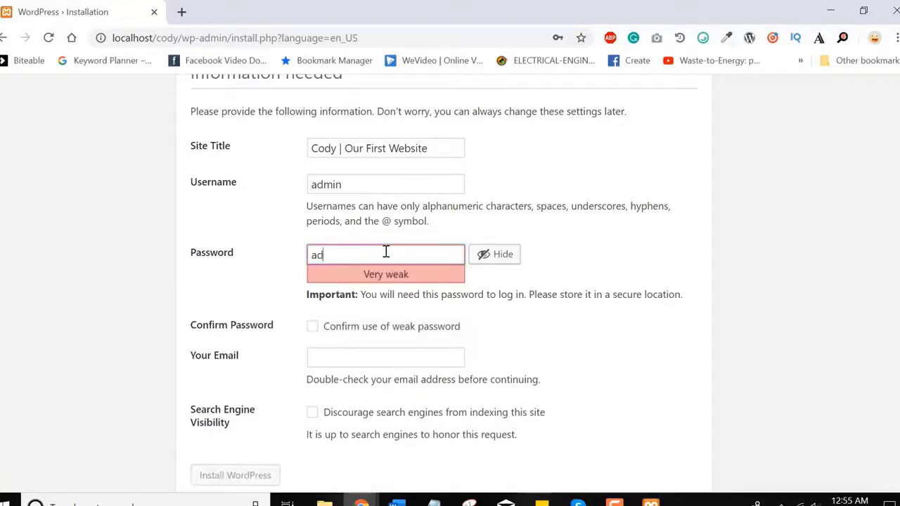
# Step: Confirm use of the weak password and fill in the admin e-mail address
pyautogui.click(312, 327)
pyautogui.click(336, 356)
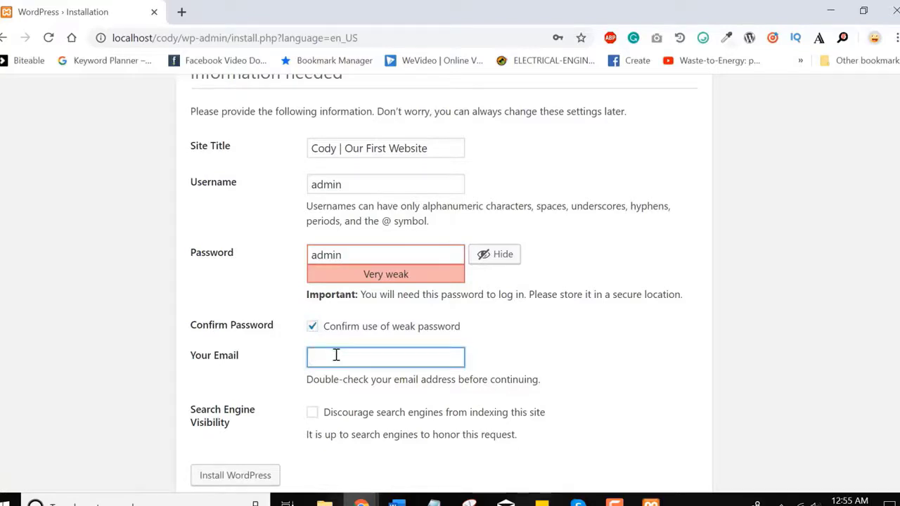
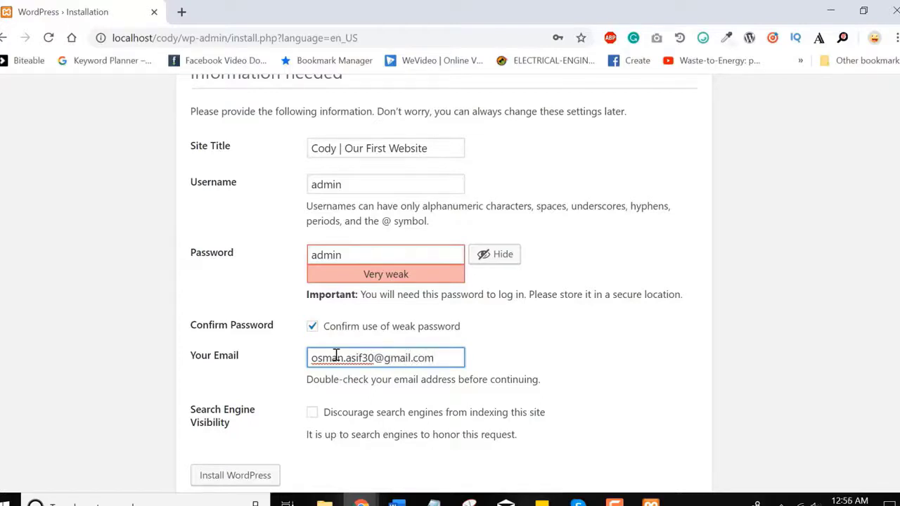
# Step: Discourage search engine indexing and run the WordPress installation
pyautogui.doubleClick(391, 413)
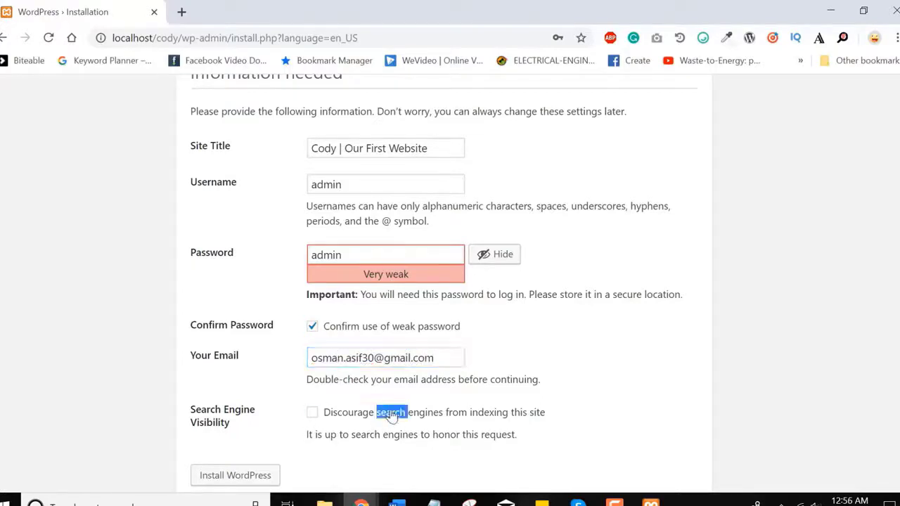
pyautogui.click(392, 415)
pyautogui.click(391, 414)
pyautogui.doubleClick(392, 414)
pyautogui.click(391, 415)
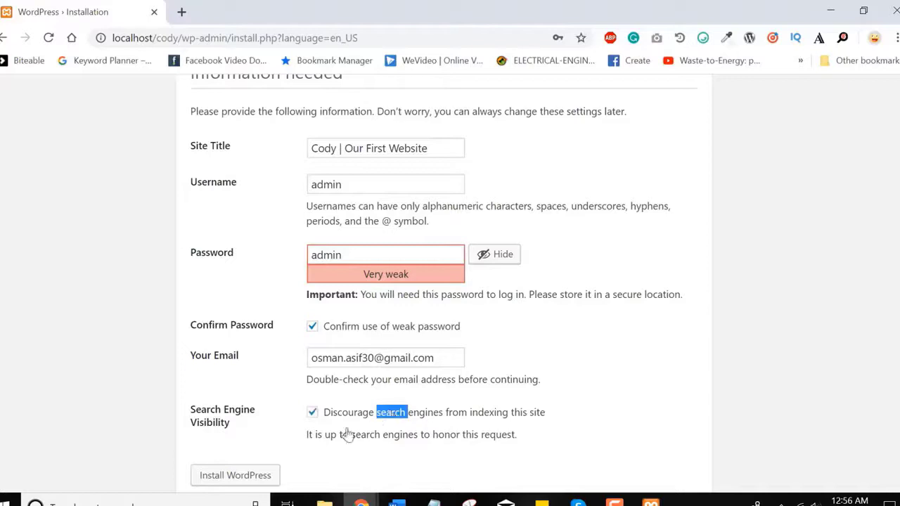
pyautogui.click(258, 476)
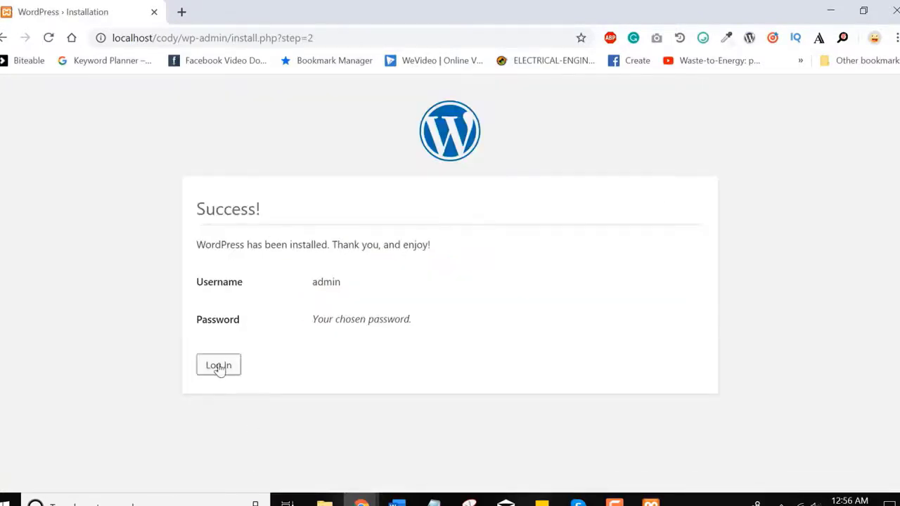
# Step: Log in to the cody site as admin with the chosen password
pyautogui.click(218, 367)
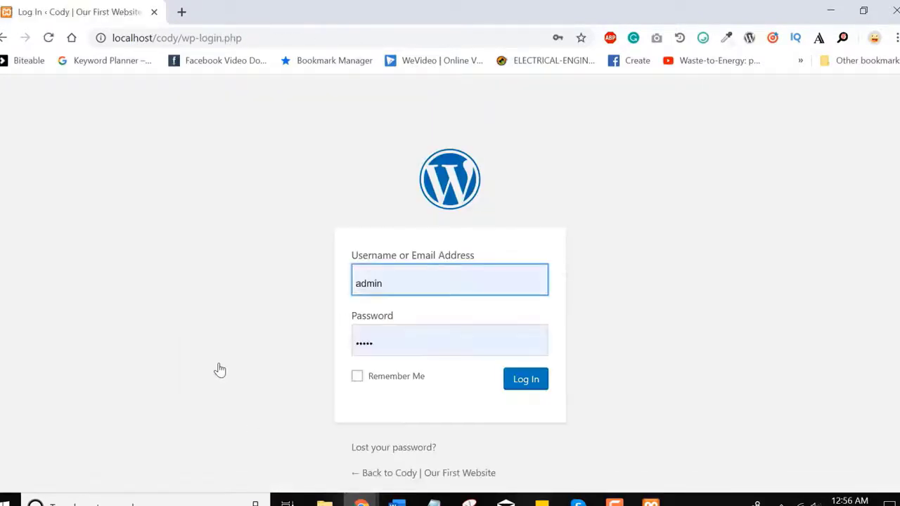
pyautogui.doubleClick(372, 281)
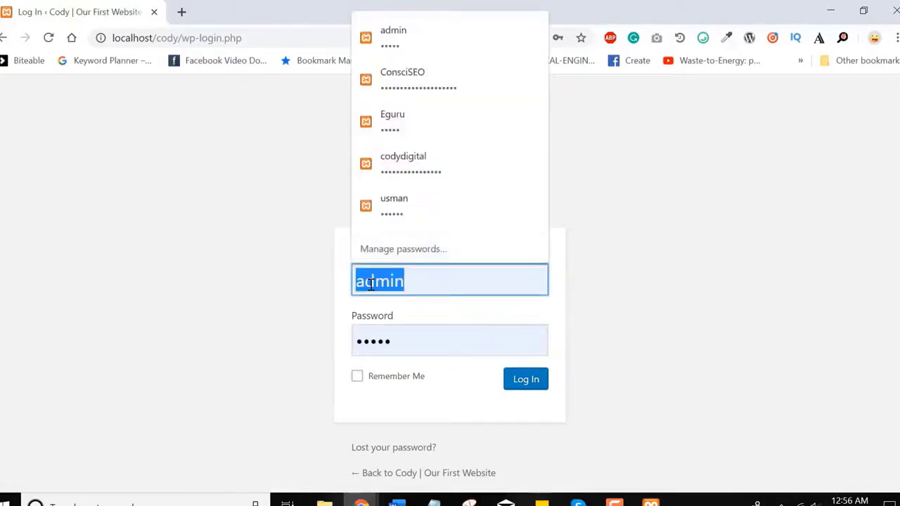
pyautogui.write('admin')
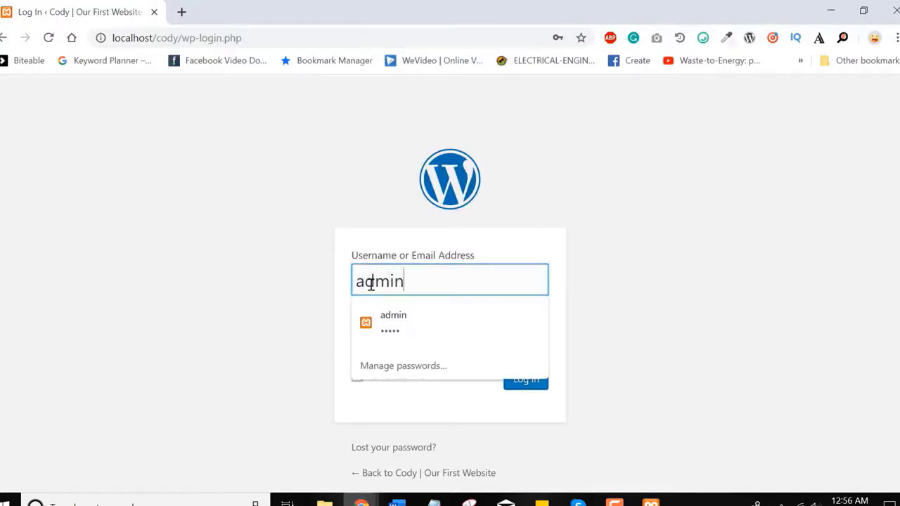
pyautogui.press('Tab')
pyautogui.write('admin')
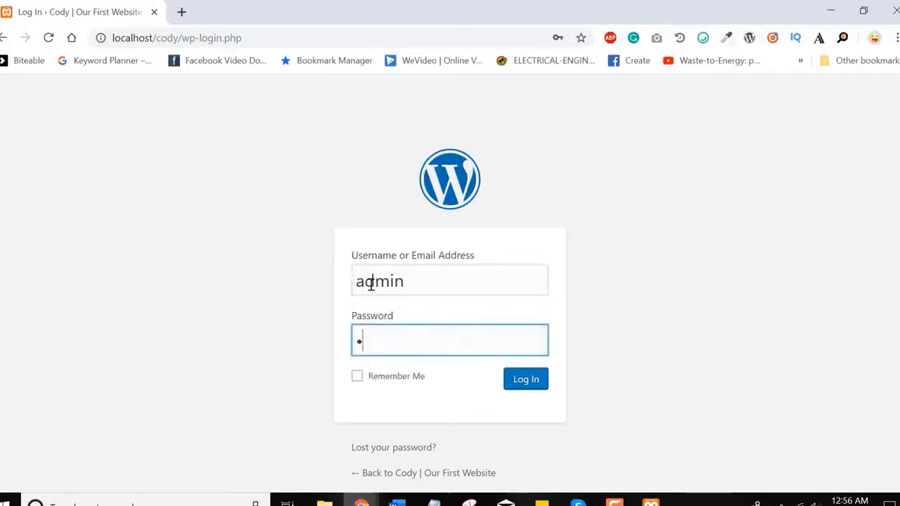
pyautogui.click(533, 384)
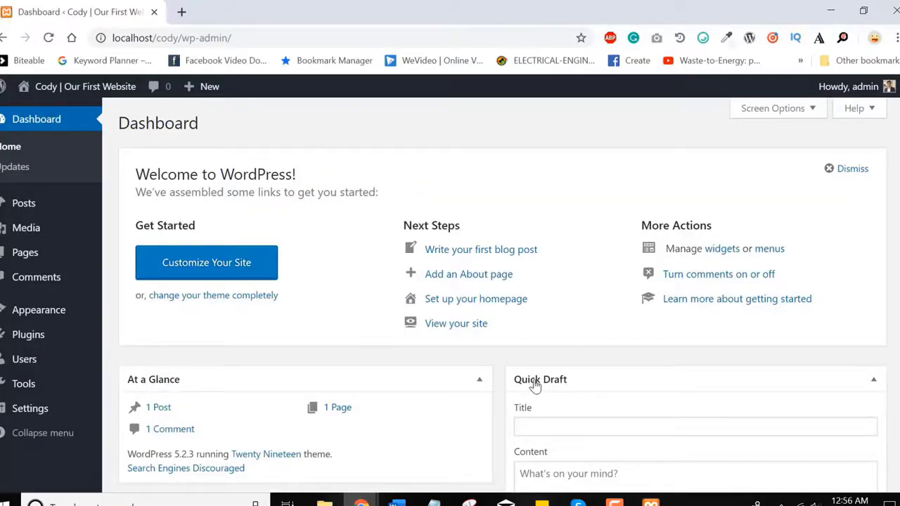
pyautogui.scroll(-2, 832, 255)
pyautogui.scroll(-2, 504, 296)
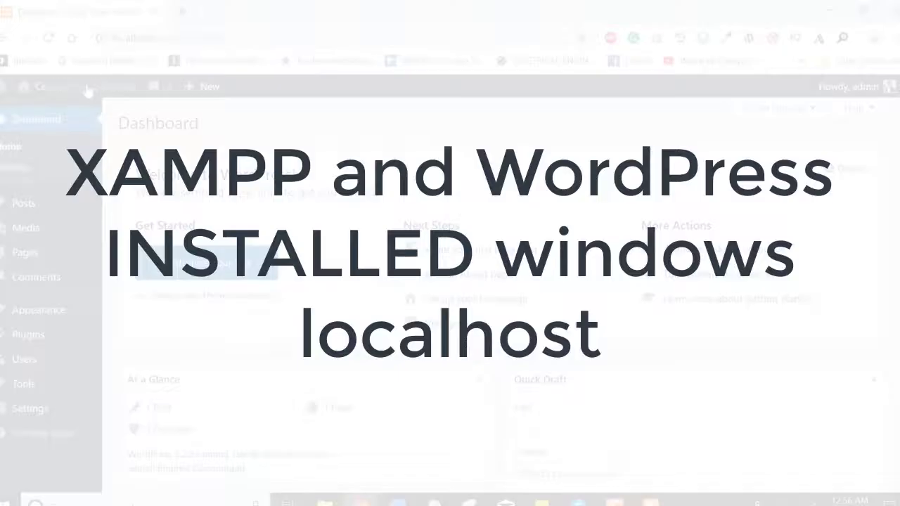
pyautogui.click(82, 93)
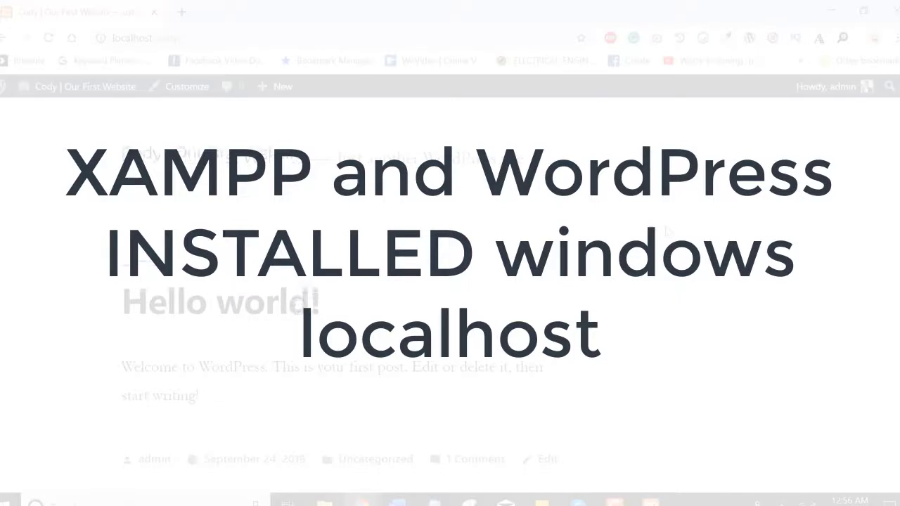
pyautogui.scroll(-10, 666, 231)
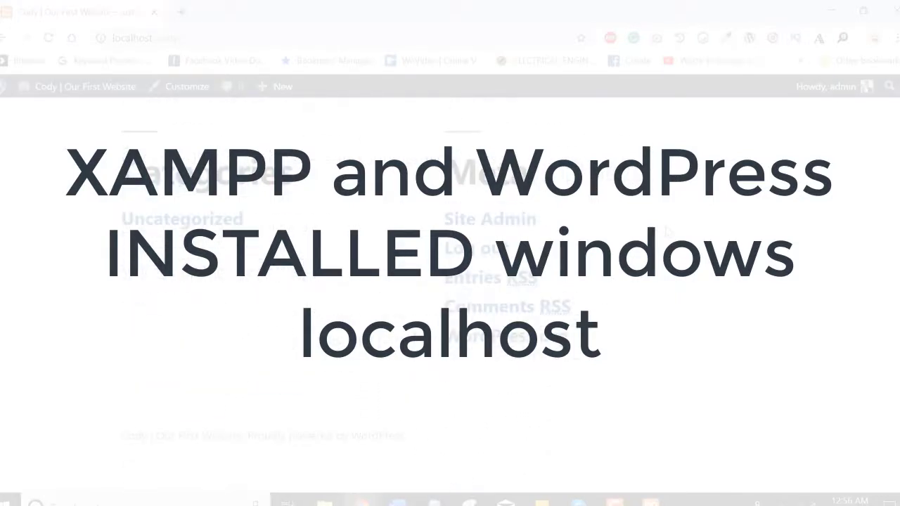
pyautogui.scroll(10, 666, 231)
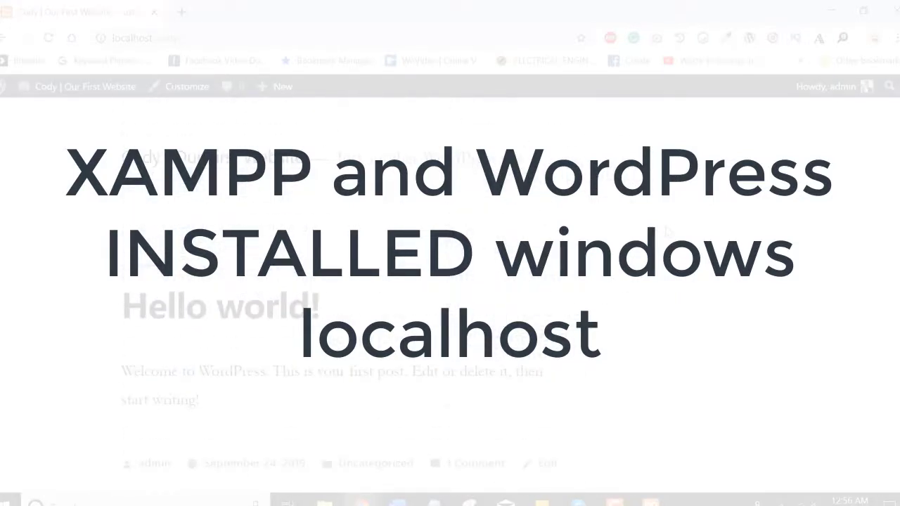
pyautogui.click(83, 89)
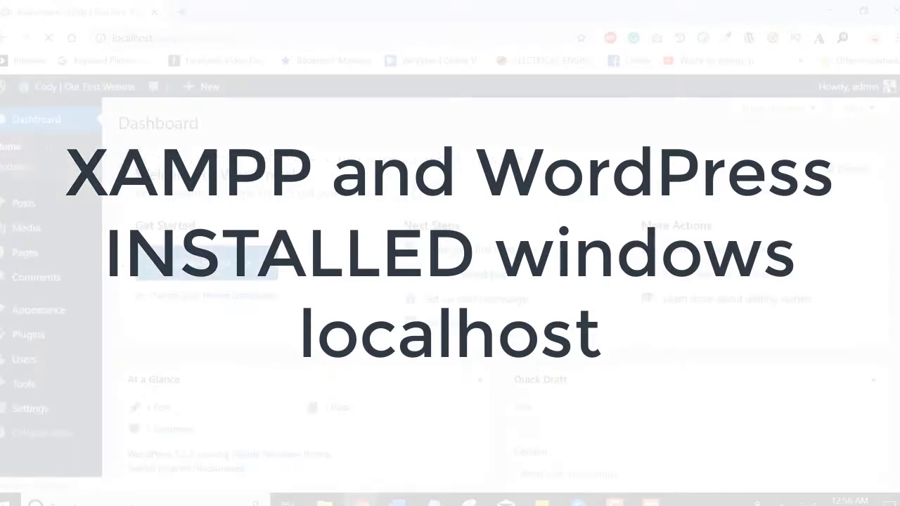